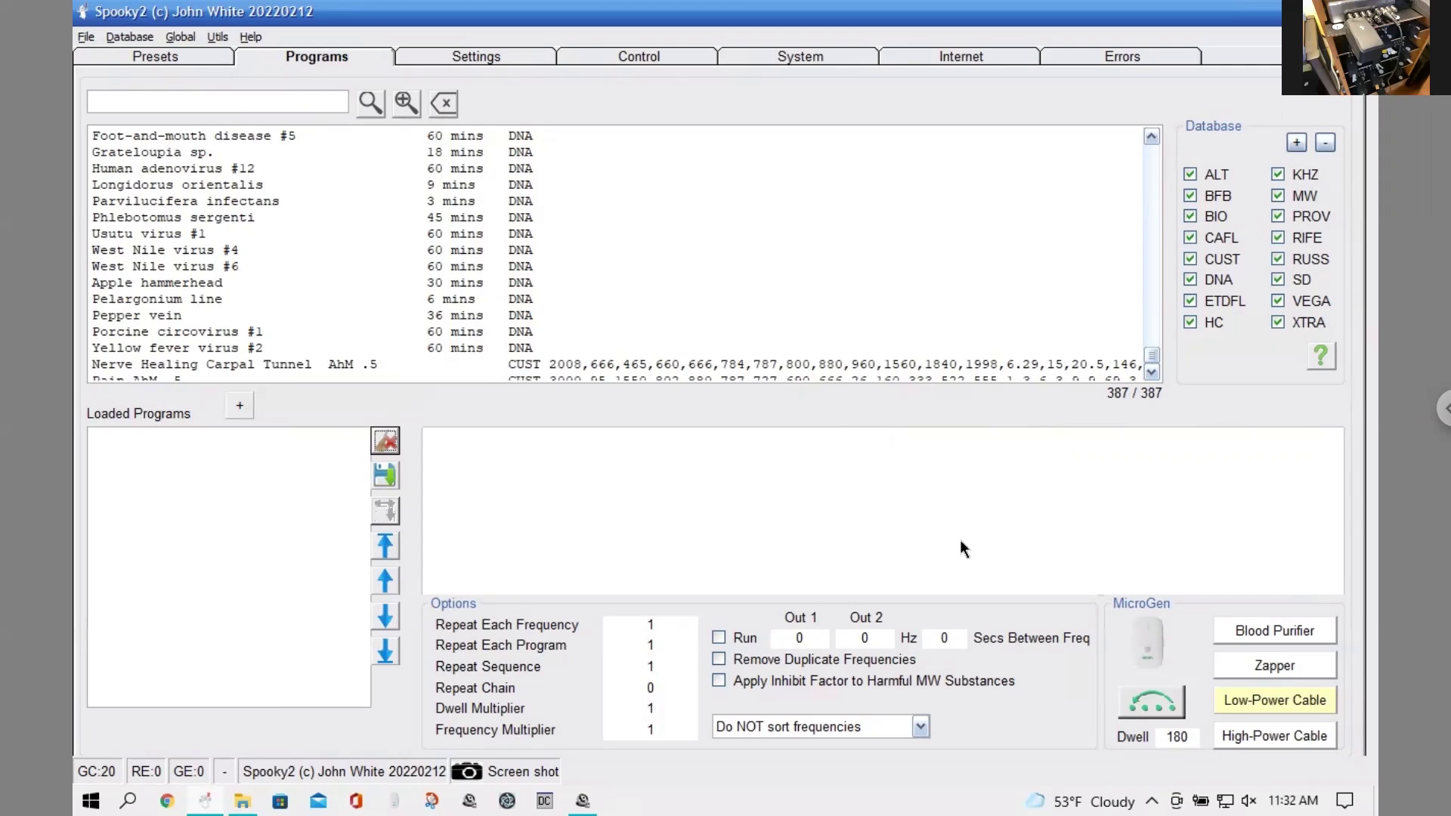
- Search the program database for "pain"
click(180, 99)
text(pain)
key(Return)
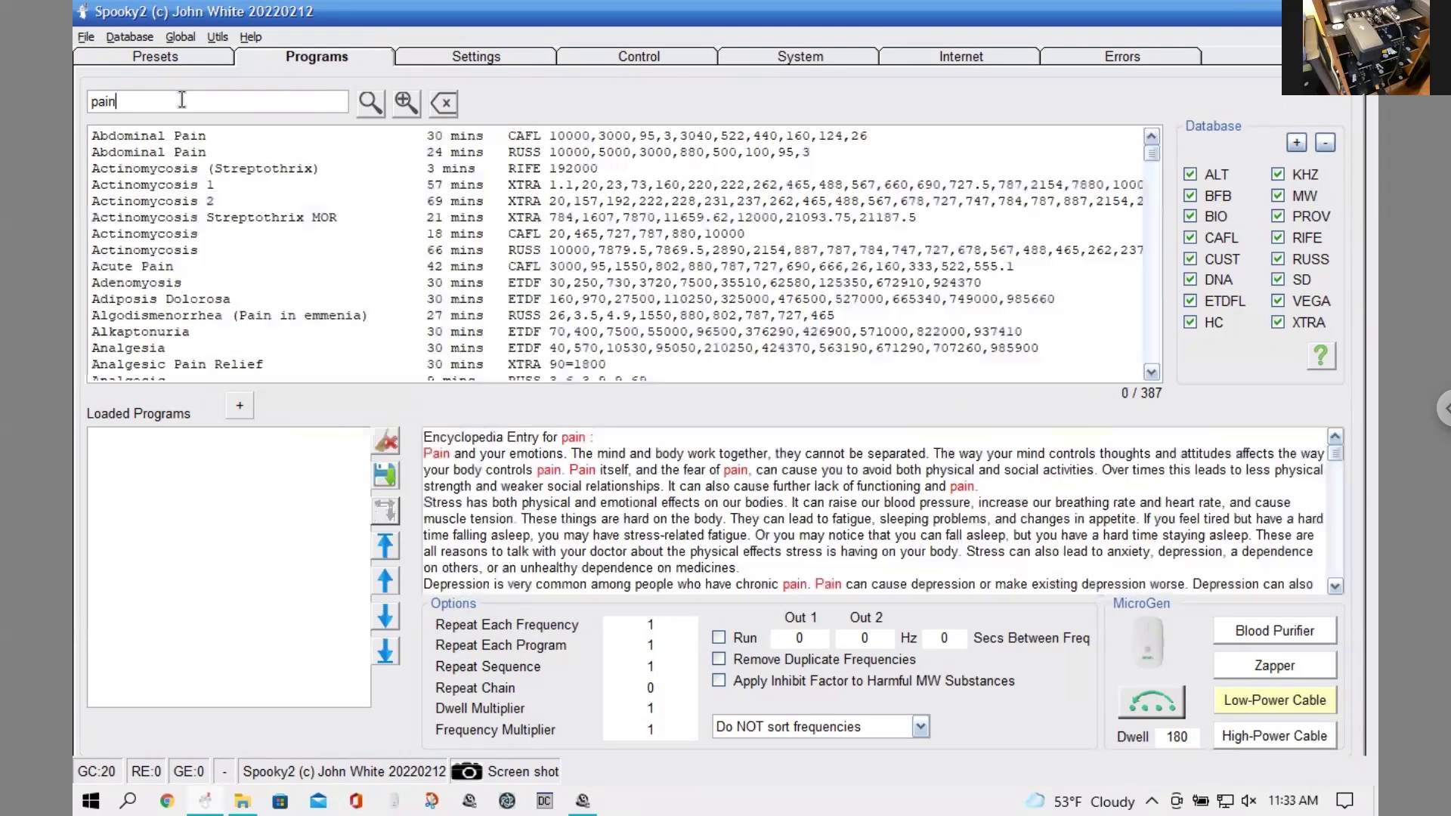
- Select both Abdominal Pain programs together with Acute Pain, Analgesia and Analgesic Pain Relief in the search results
click(200, 136)
ctrl+click(204, 154)
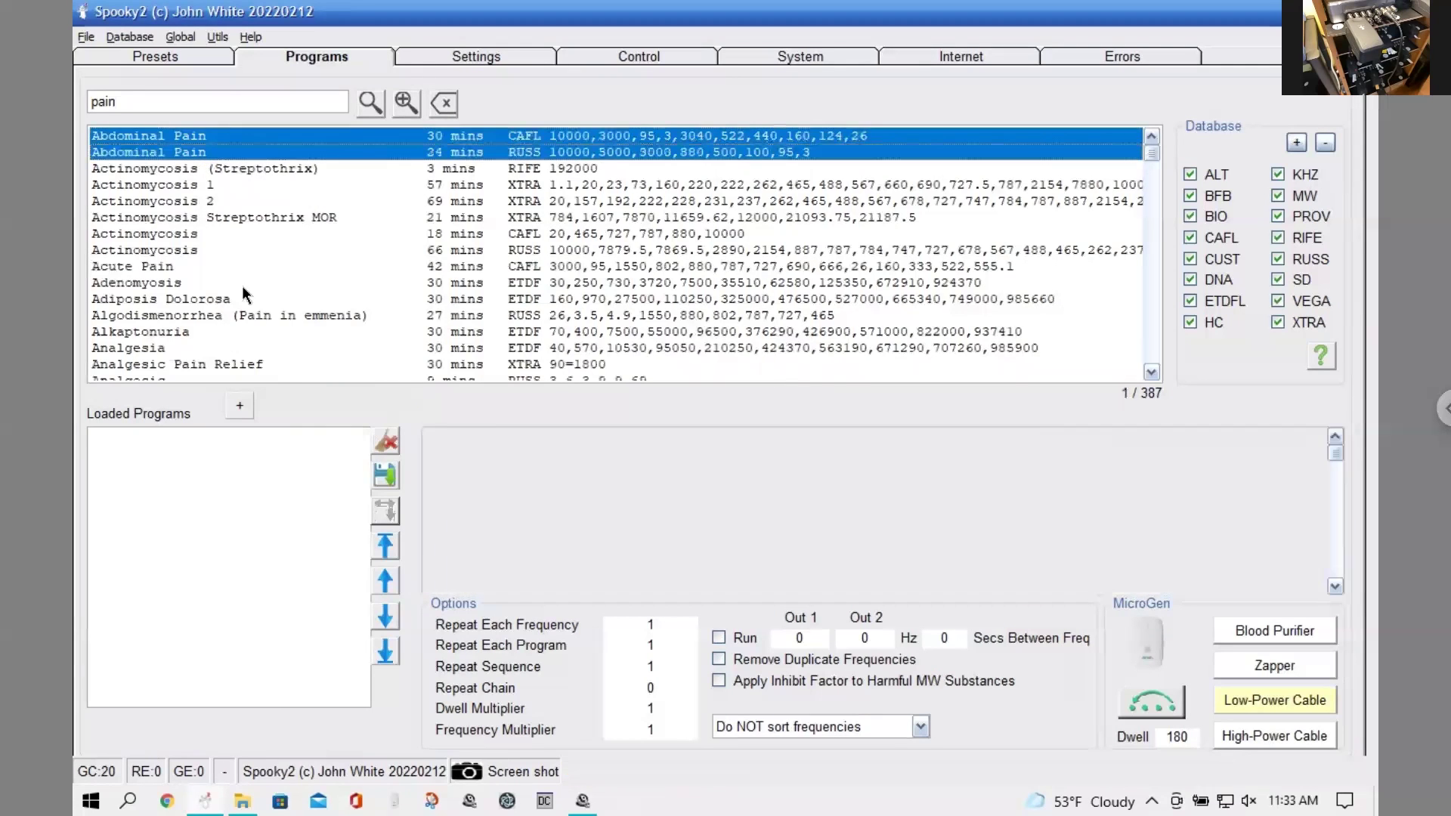
ctrl+click(210, 266)
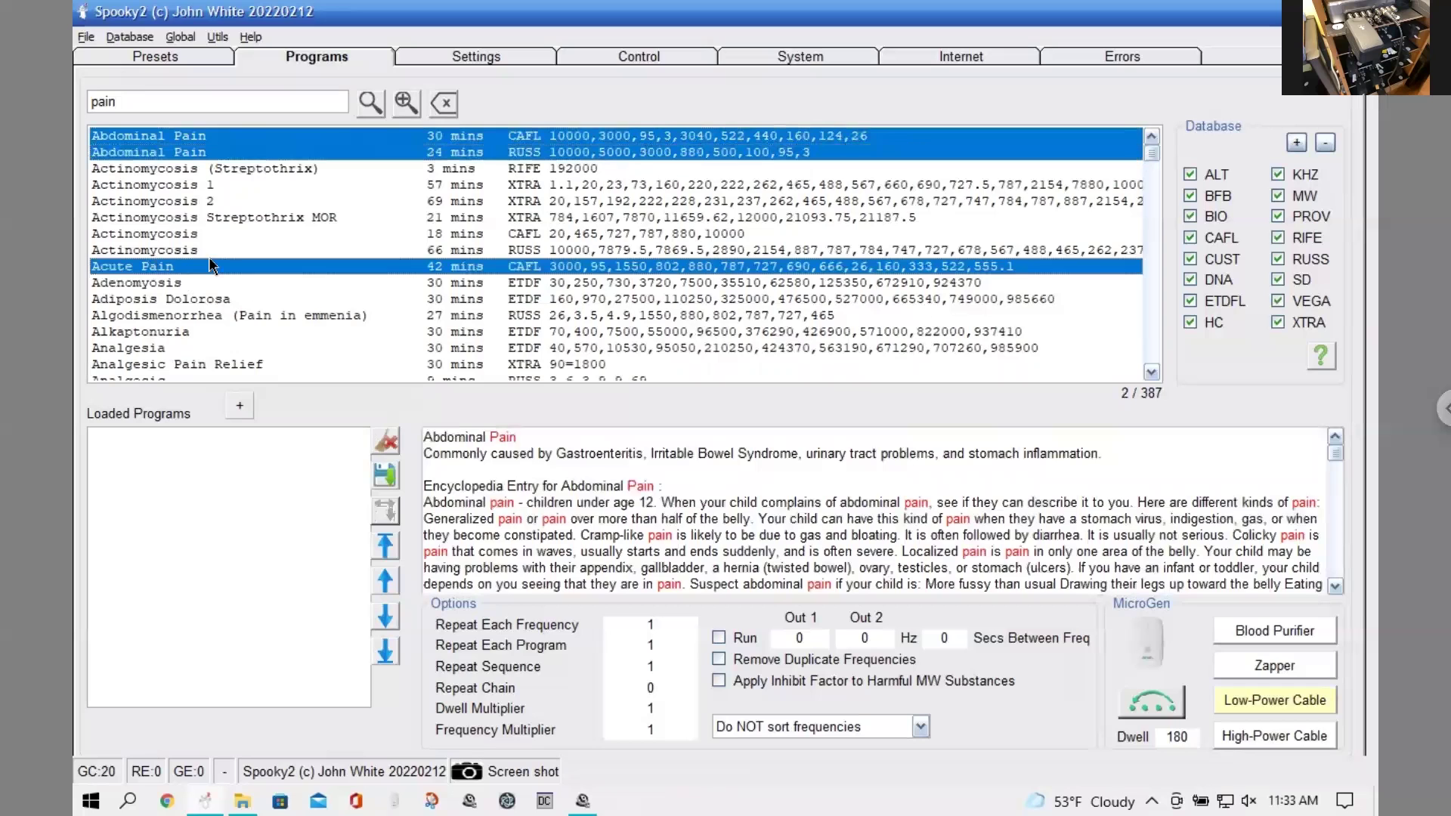
ctrl+click(167, 345)
ctrl+click(200, 363)
- Add the Analgesic, Anti-pain and Antipain programs to the selection
scroll(285, 269, down, 3)
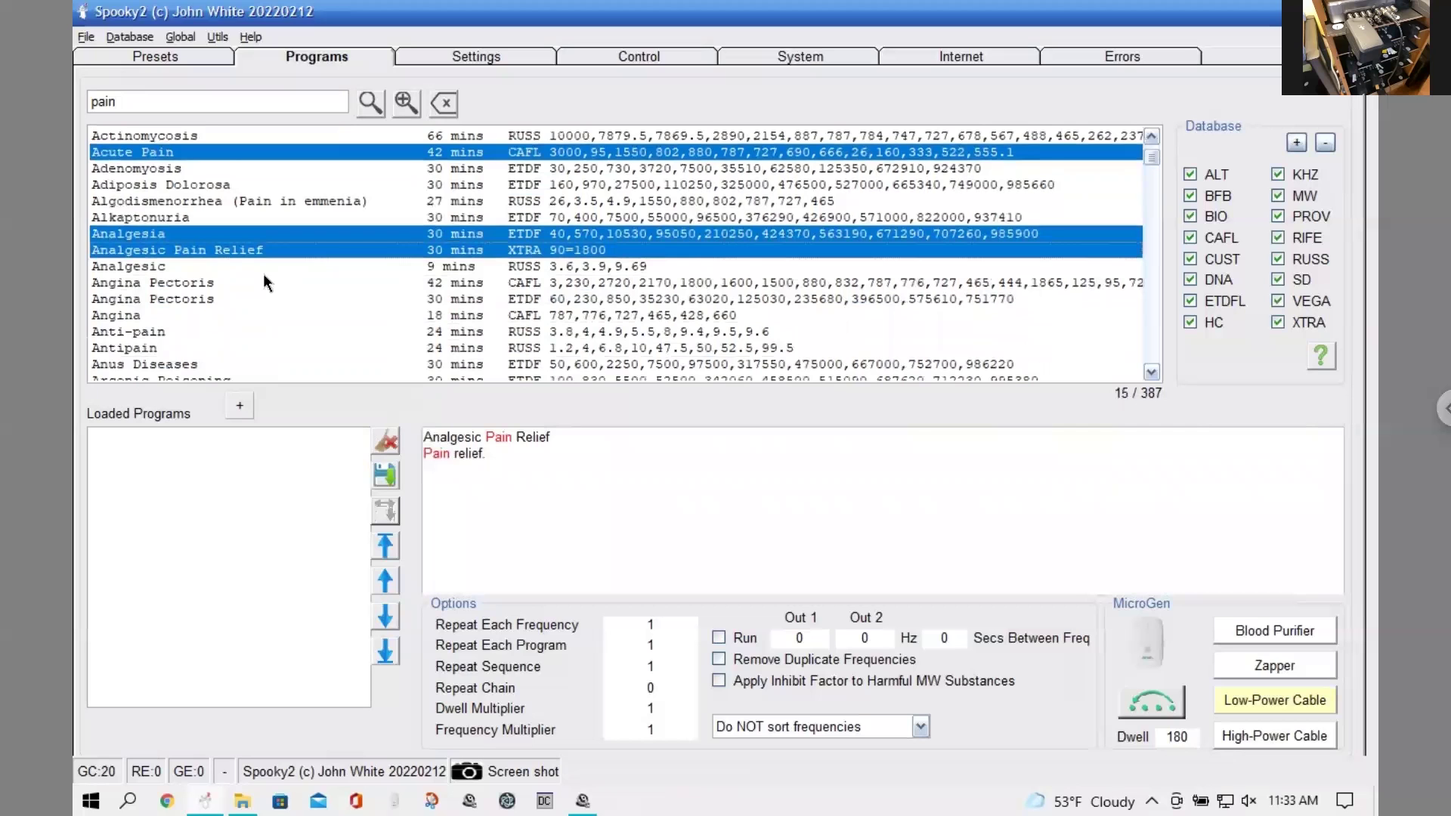
ctrl+click(109, 267)
scroll(226, 322, down, 1)
ctrl+click(165, 281)
ctrl+click(166, 300)
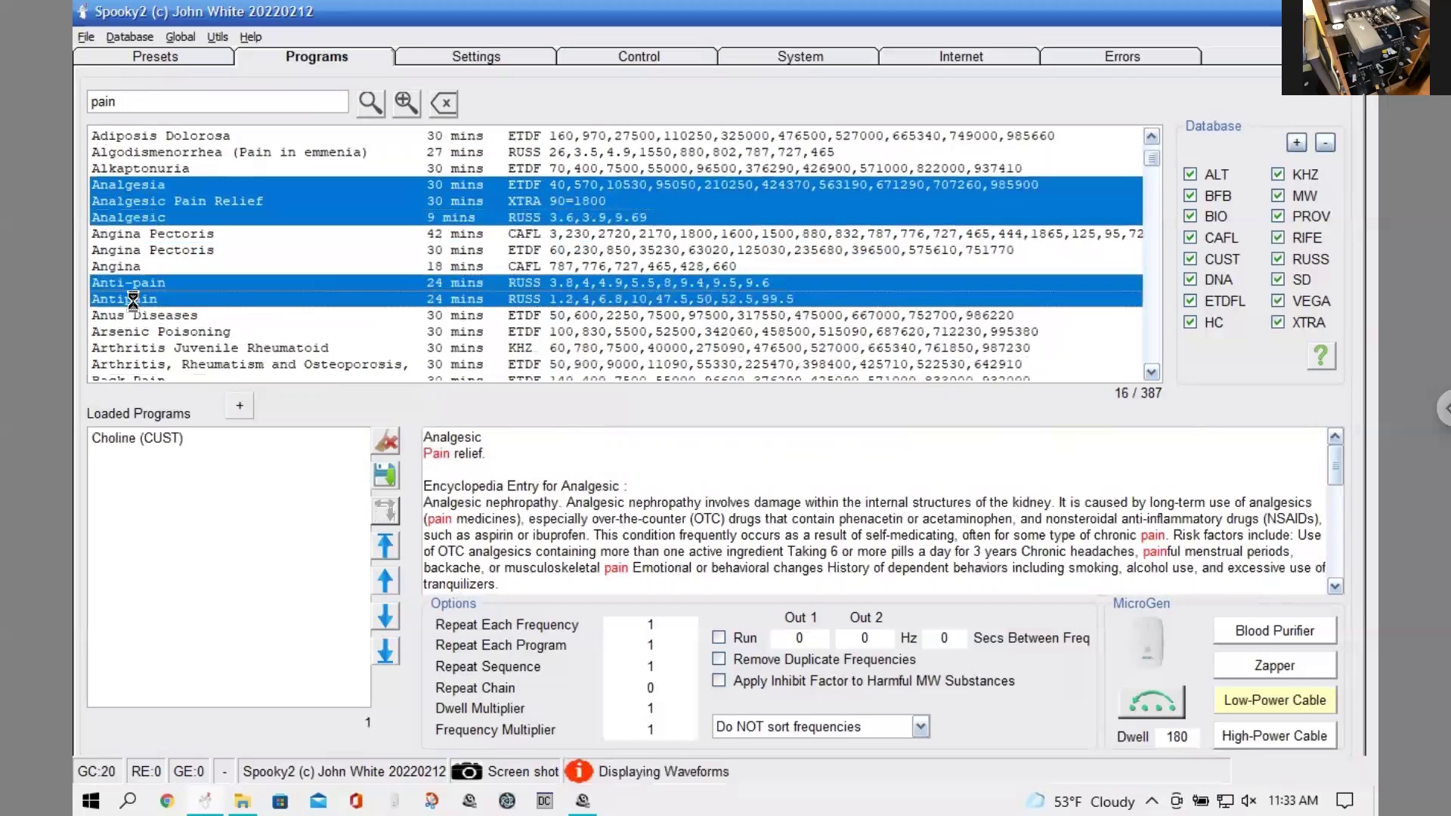
scroll(250, 363, down, 2)
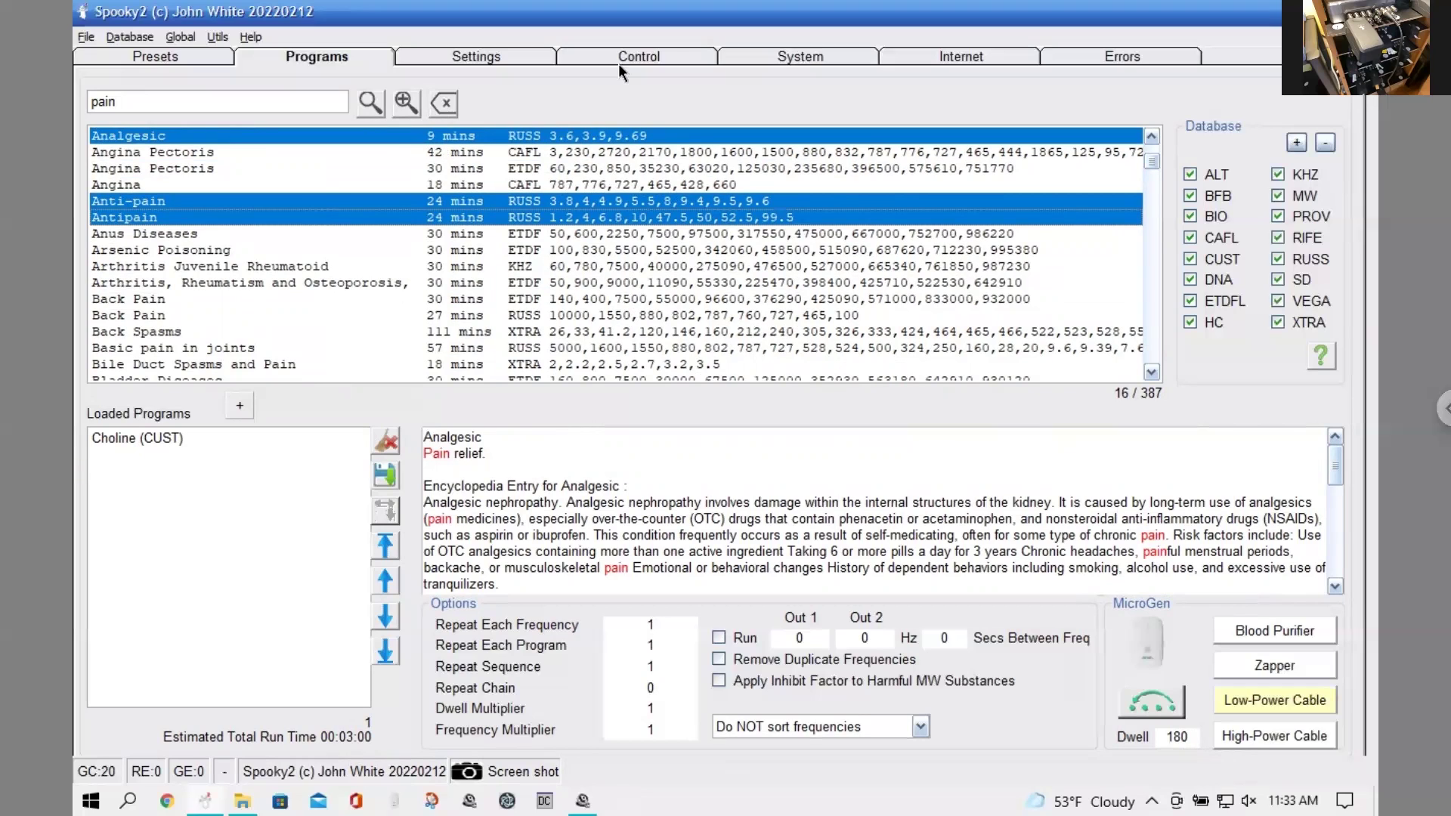
- Show the generator overview and pause all running generators globally
click(640, 56)
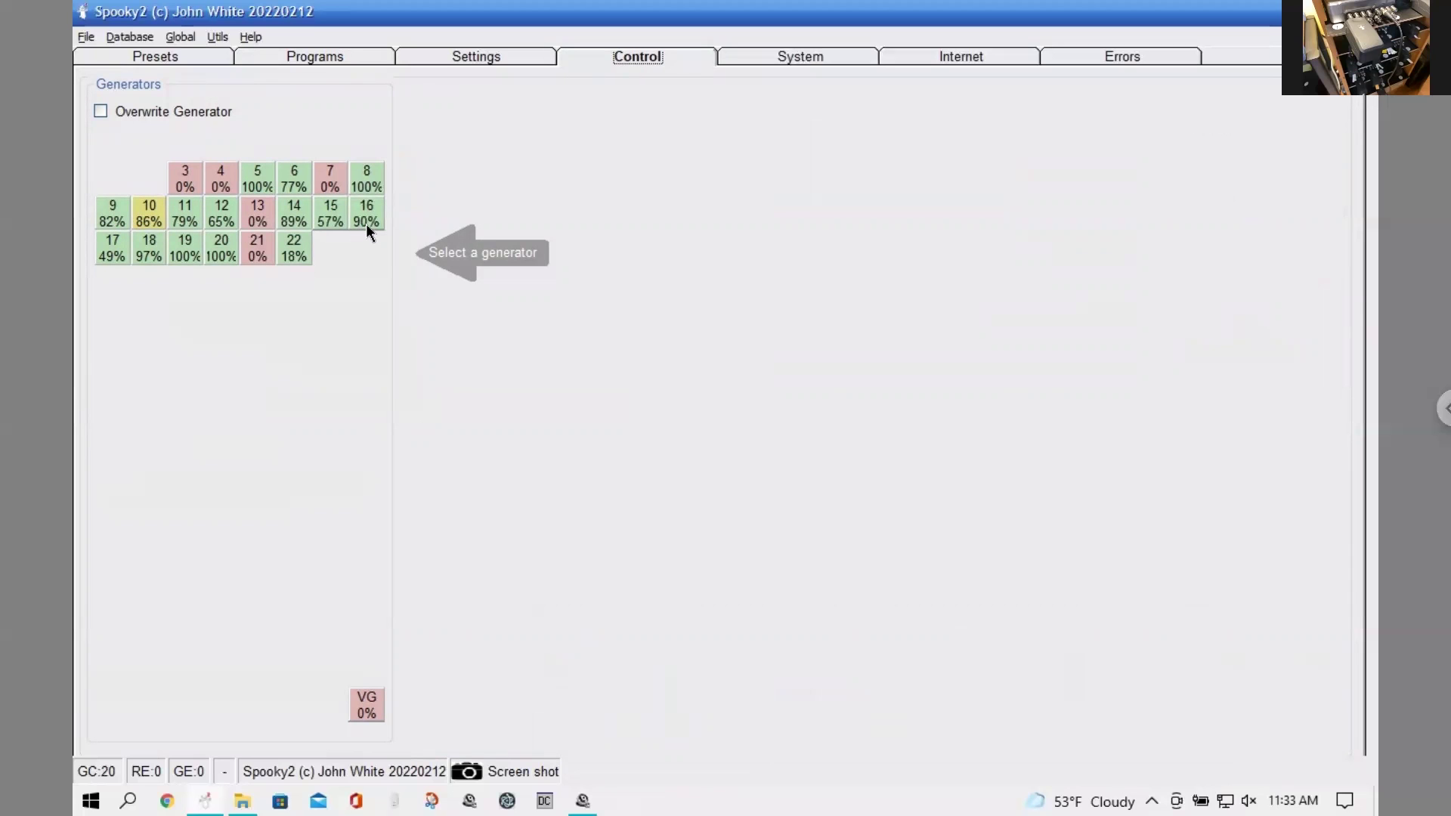
mouse_move(376, 221)
click(185, 40)
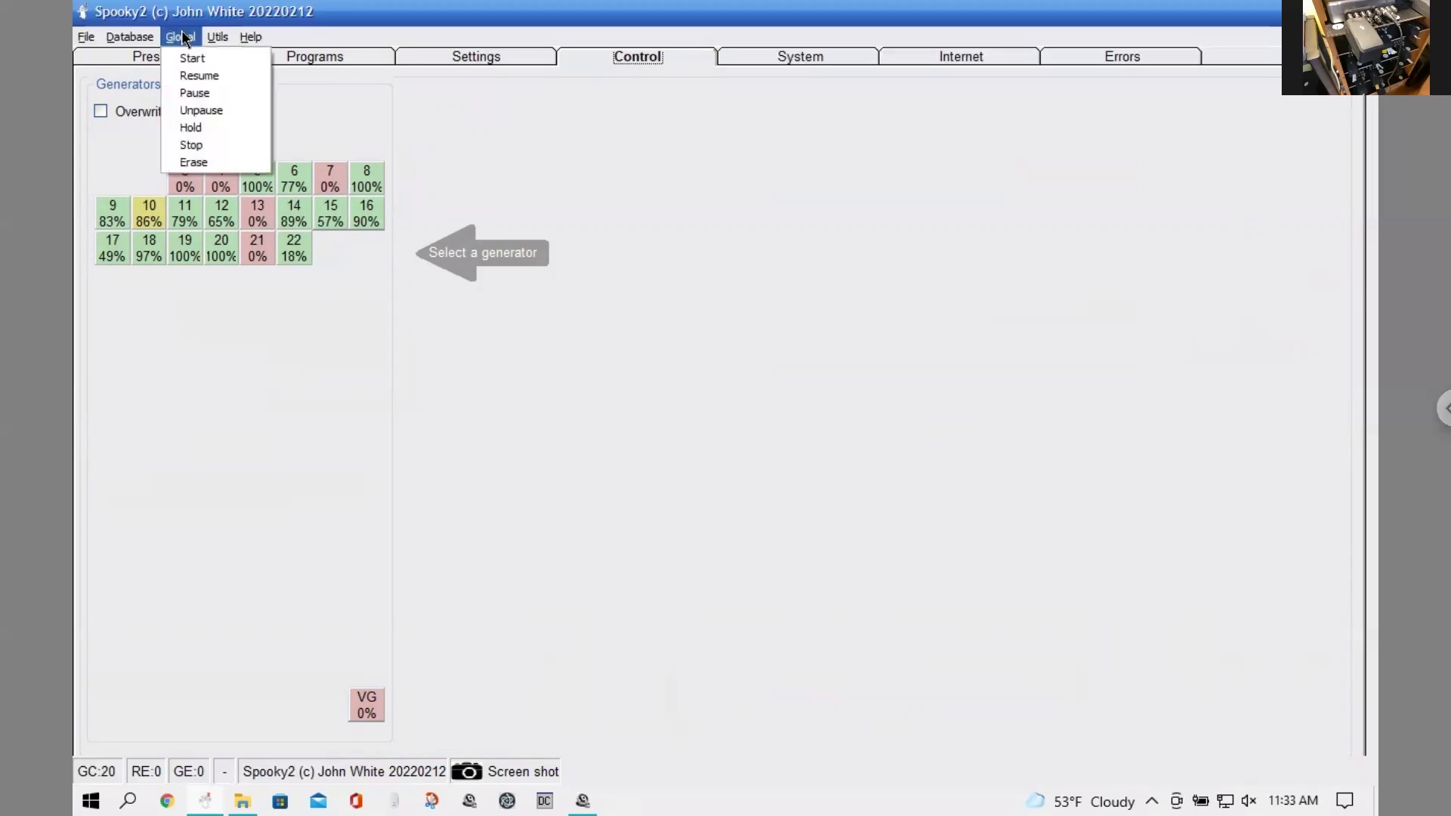
click(200, 90)
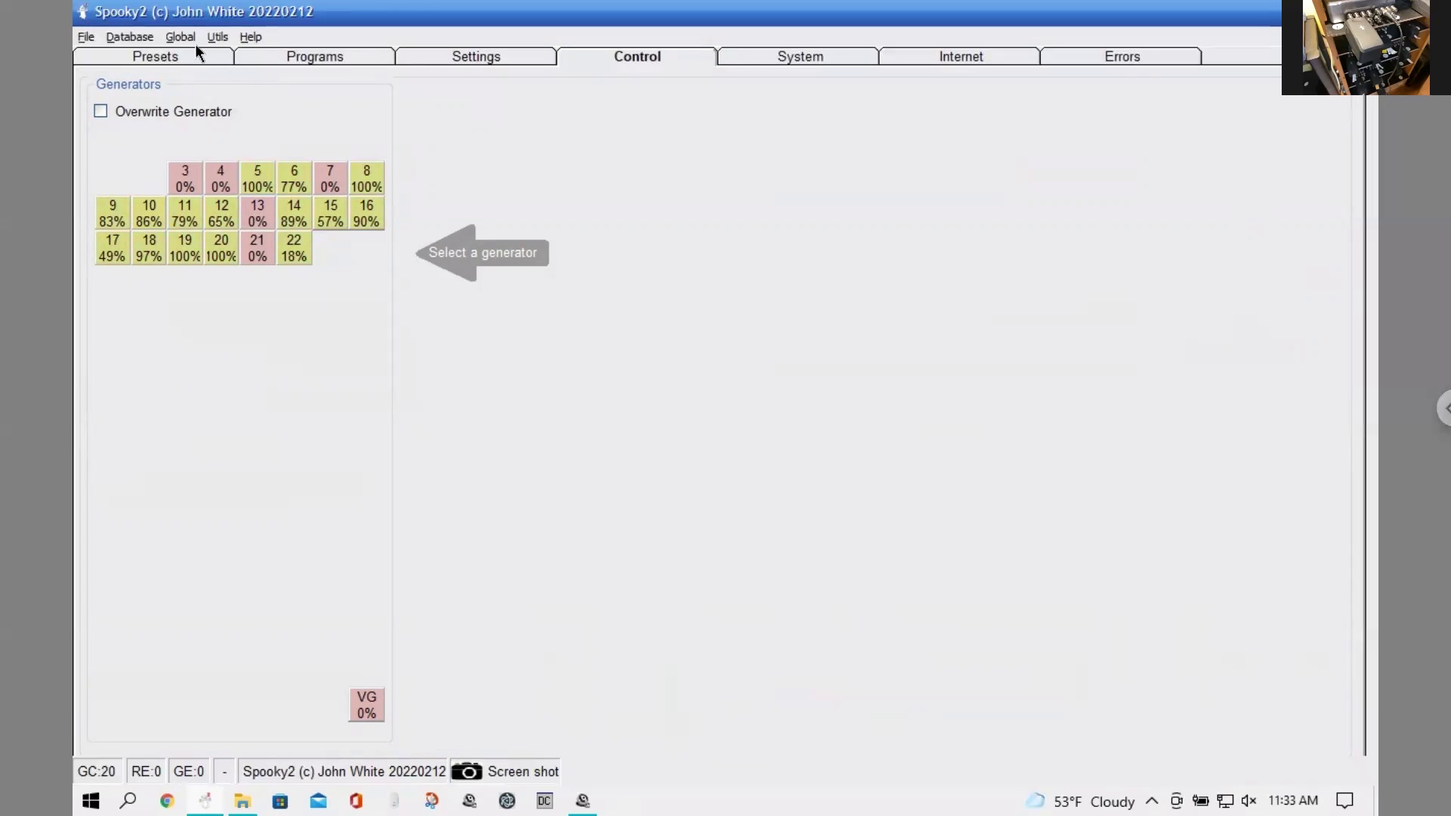
- Return to the program search results and add both Back Pain programs, Basic pain in joints, and Bone Pain and Inflammation to the selection
click(322, 57)
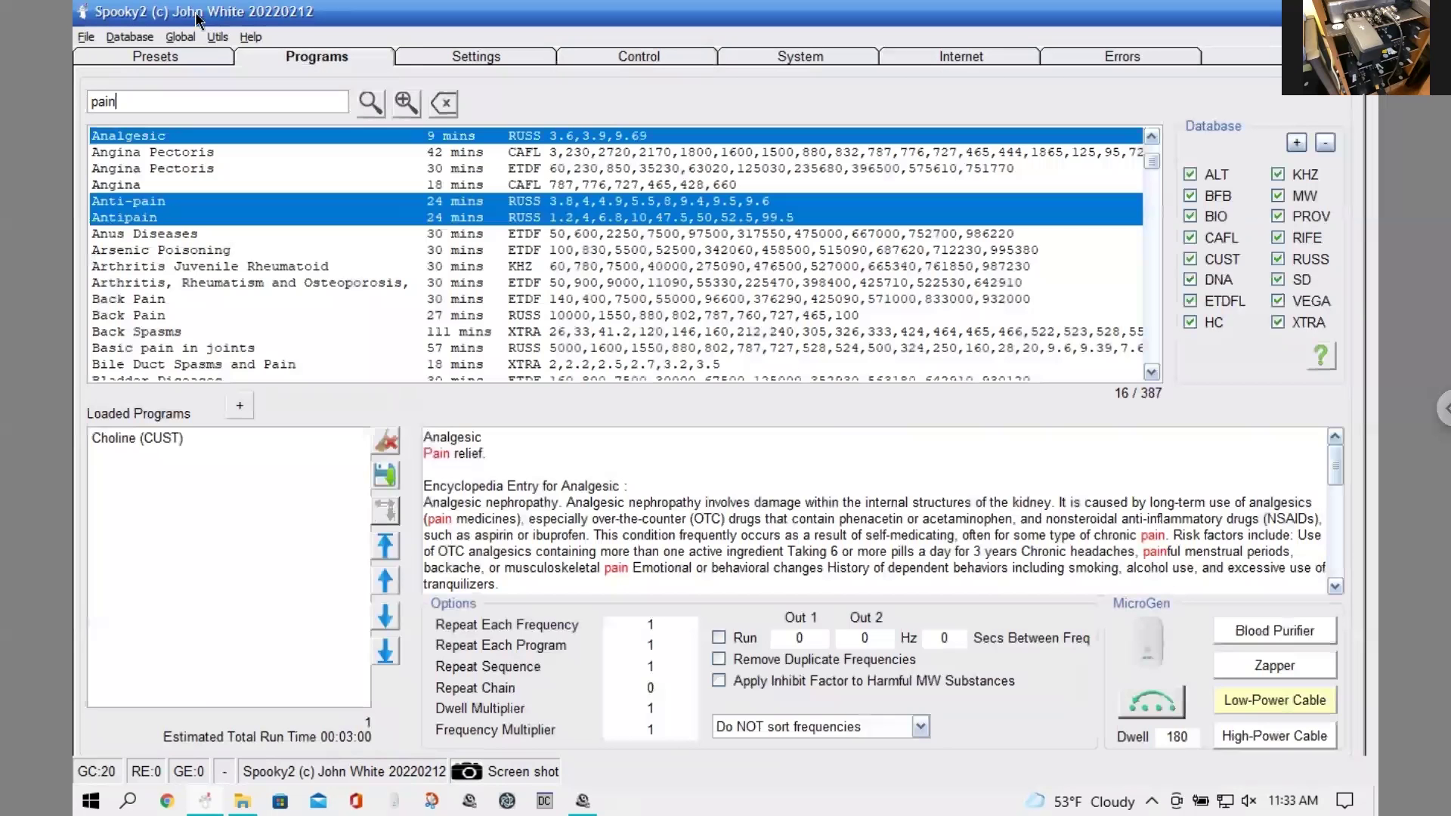
ctrl+click(150, 301)
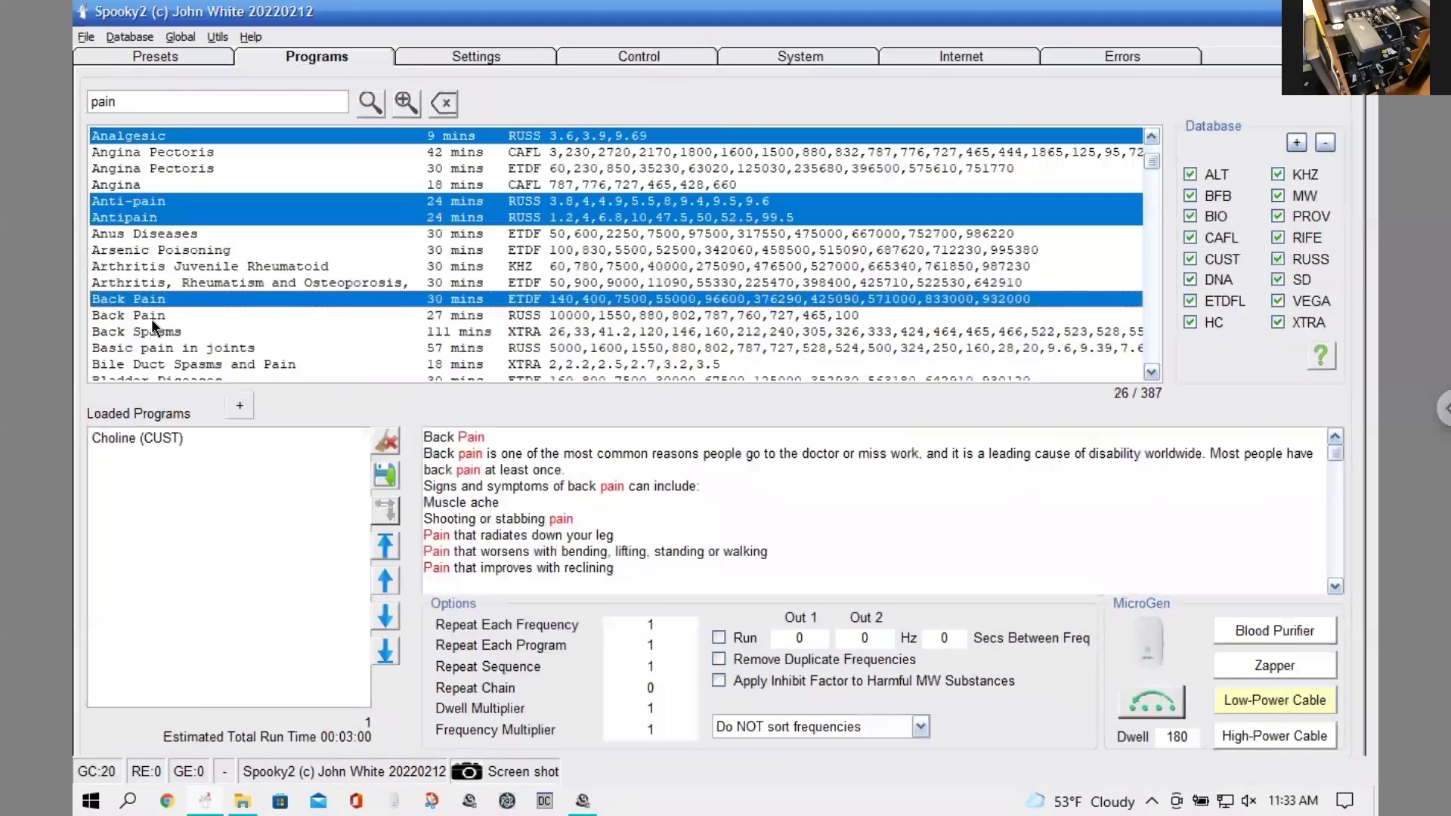
ctrl+click(152, 317)
ctrl+click(210, 347)
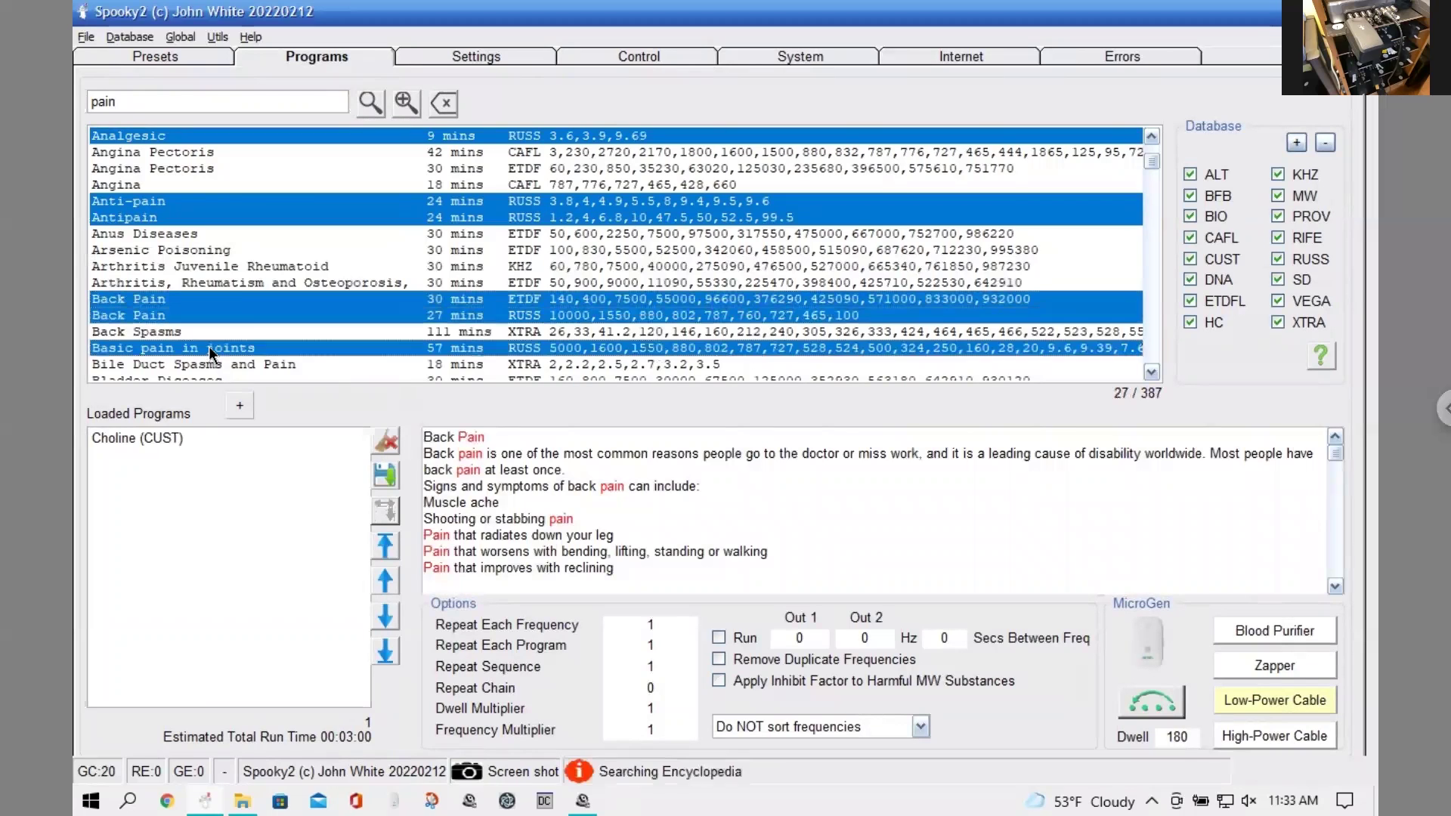
scroll(258, 310, down, 3)
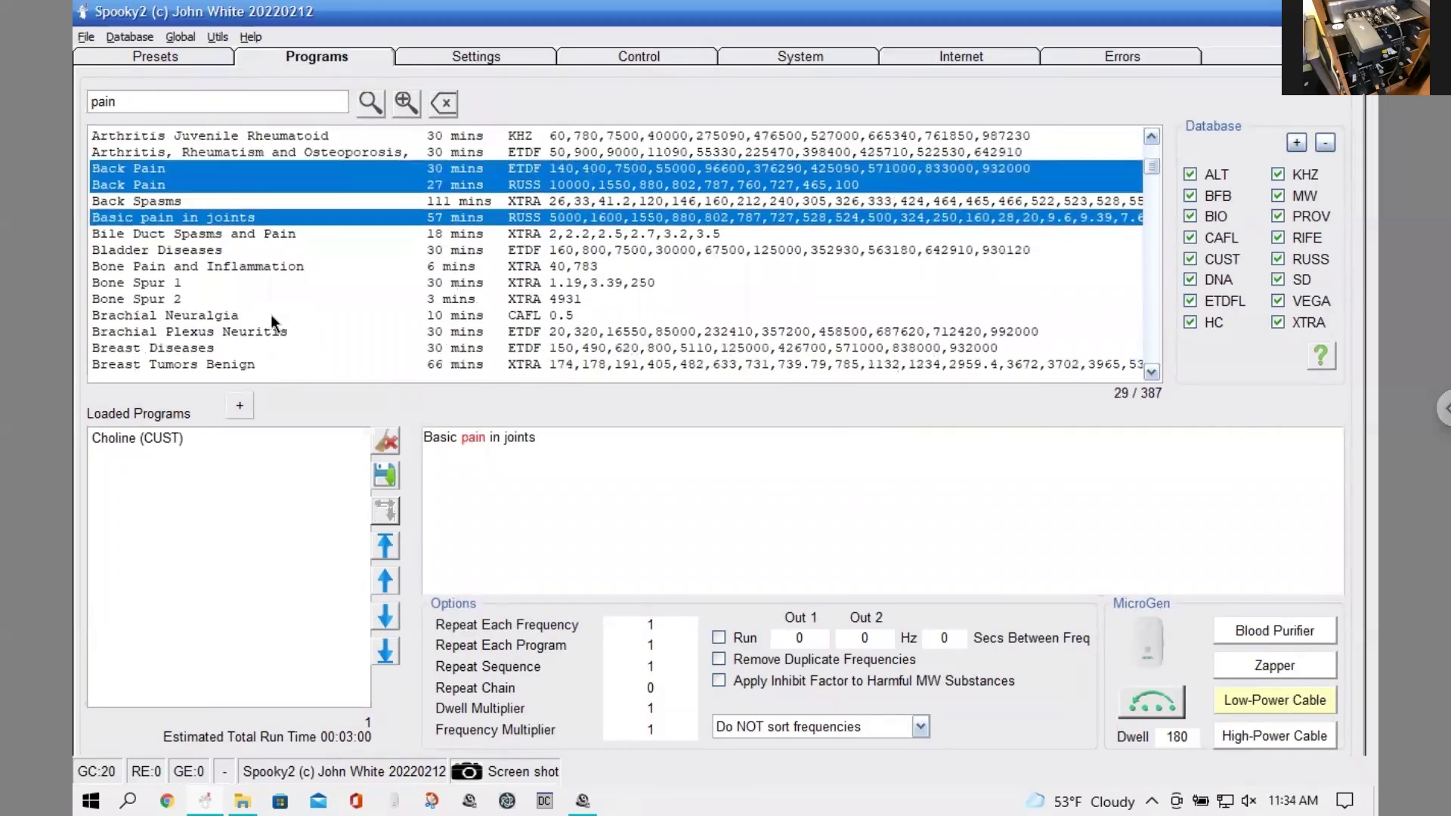
scroll(272, 314, down, 1)
ctrl+click(261, 235)
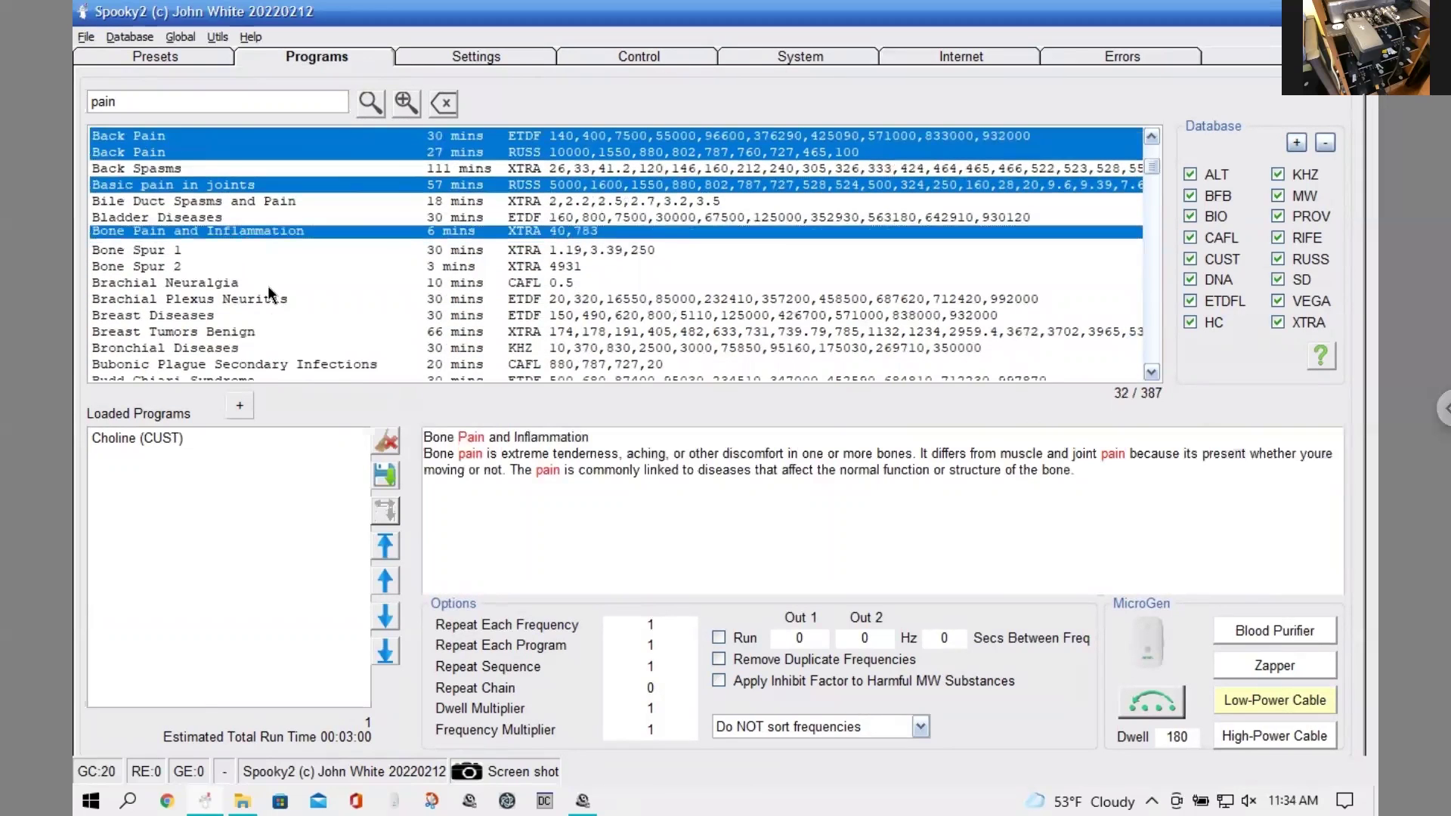
- Select the three Cancer Pain programs from the CAFL, RUSS and XTRA databases
scroll(272, 292, down, 2)
scroll(280, 285, down, 4)
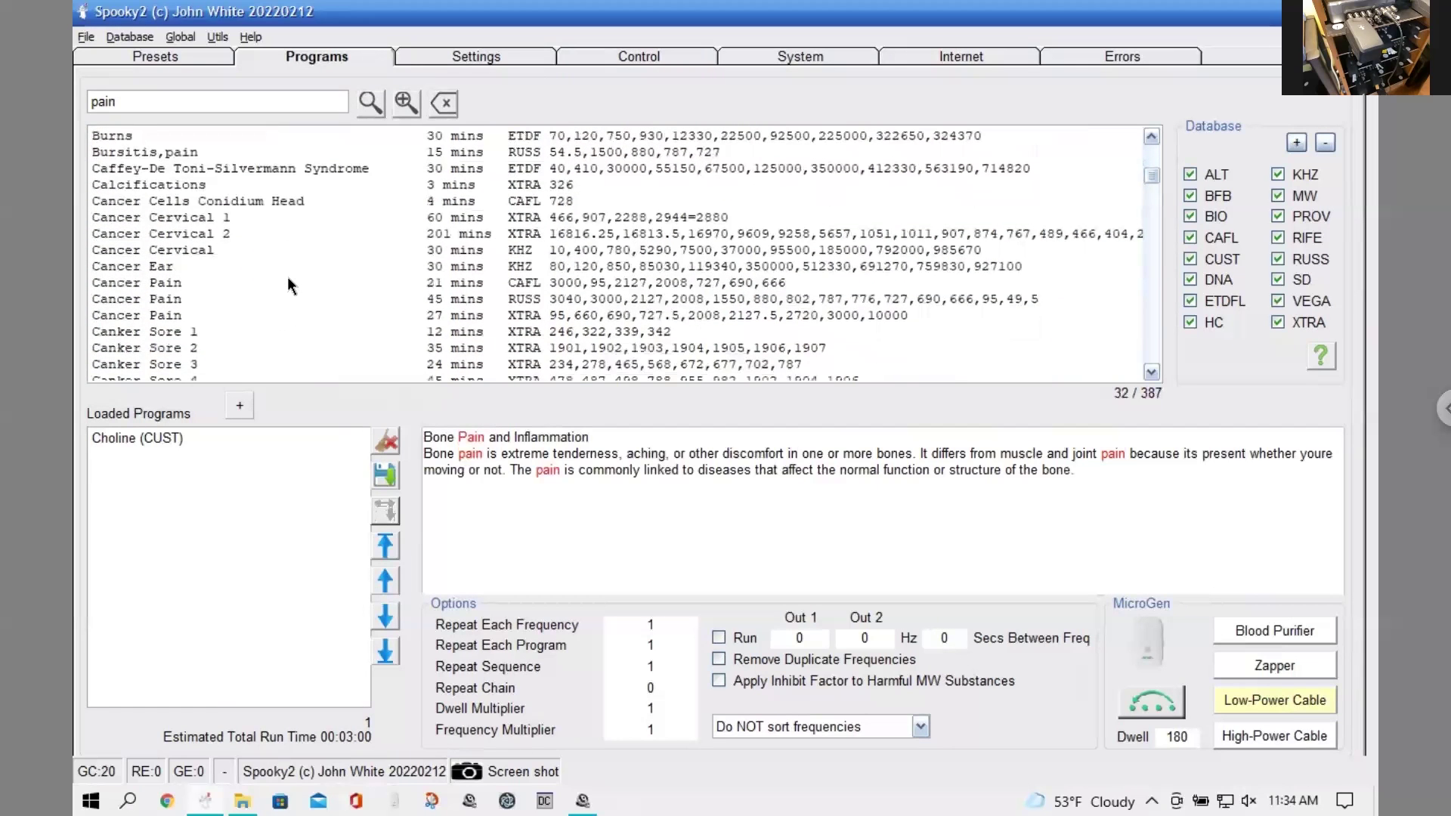
click(171, 284)
shift+click(227, 316)
- Select the Complex pain program from the RUSS database further down the search results
scroll(278, 300, down, 1)
scroll(278, 292, down, 2)
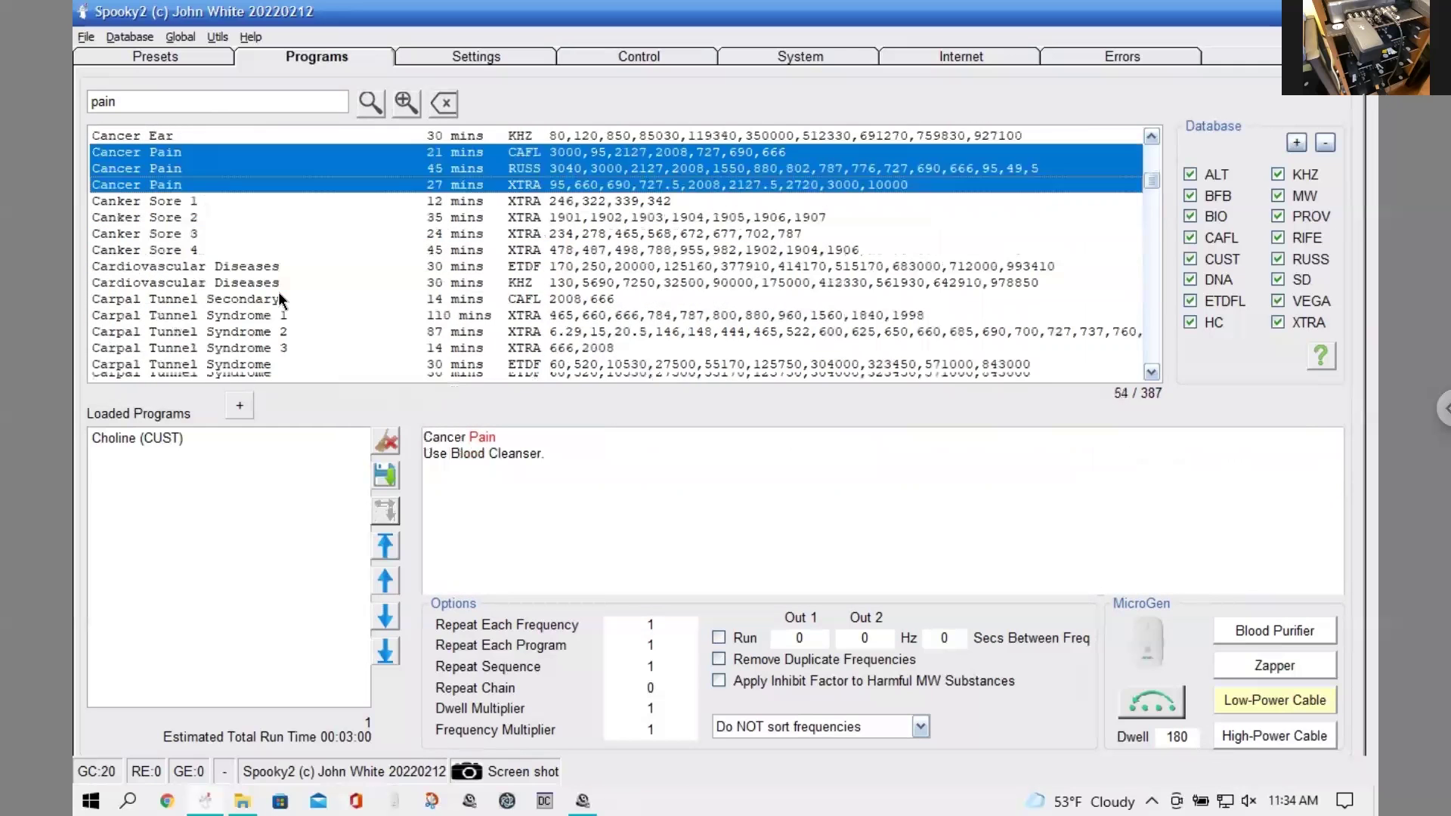
scroll(281, 291, down, 2)
scroll(281, 291, down, 2)
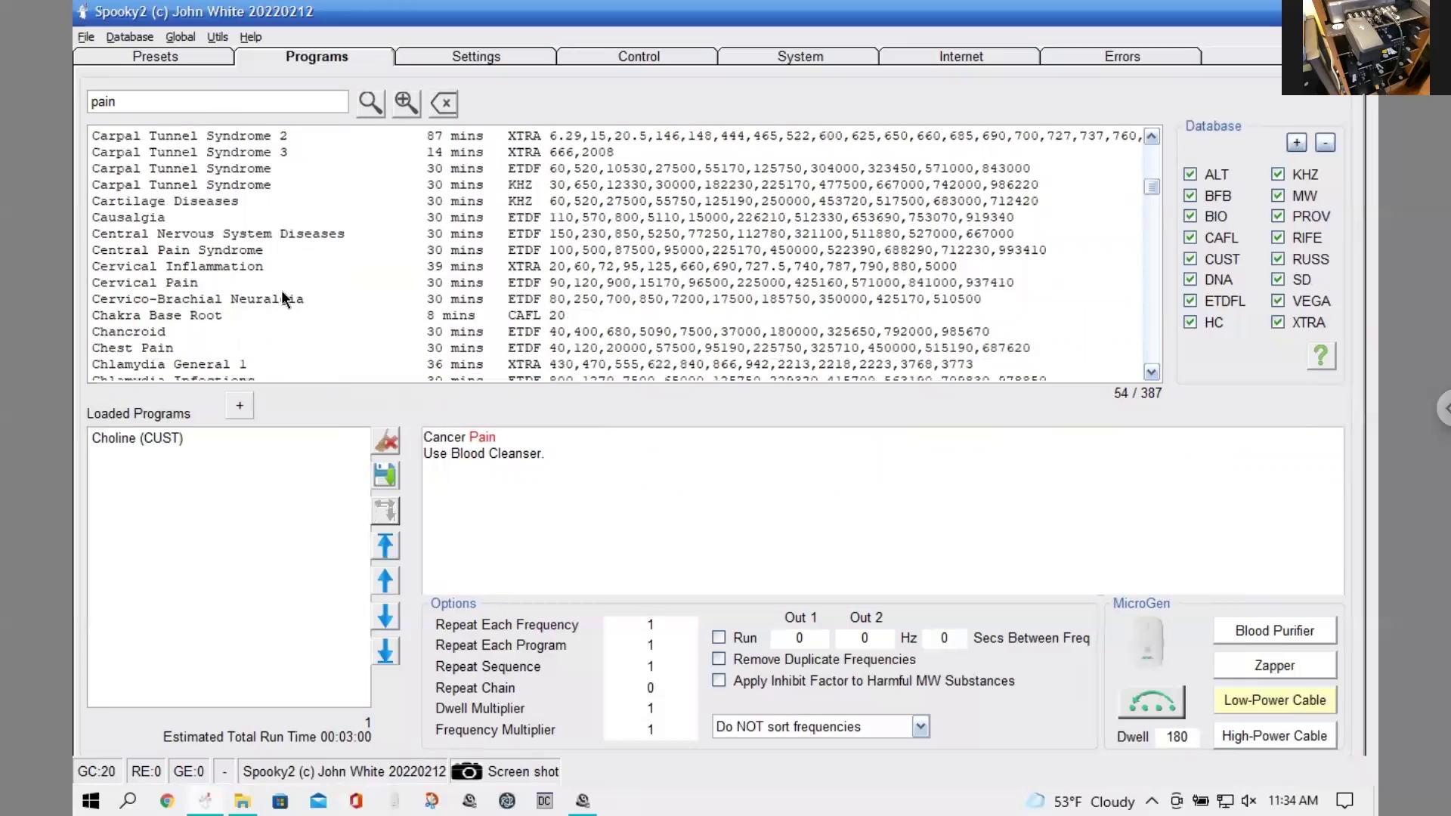
scroll(282, 290, down, 1)
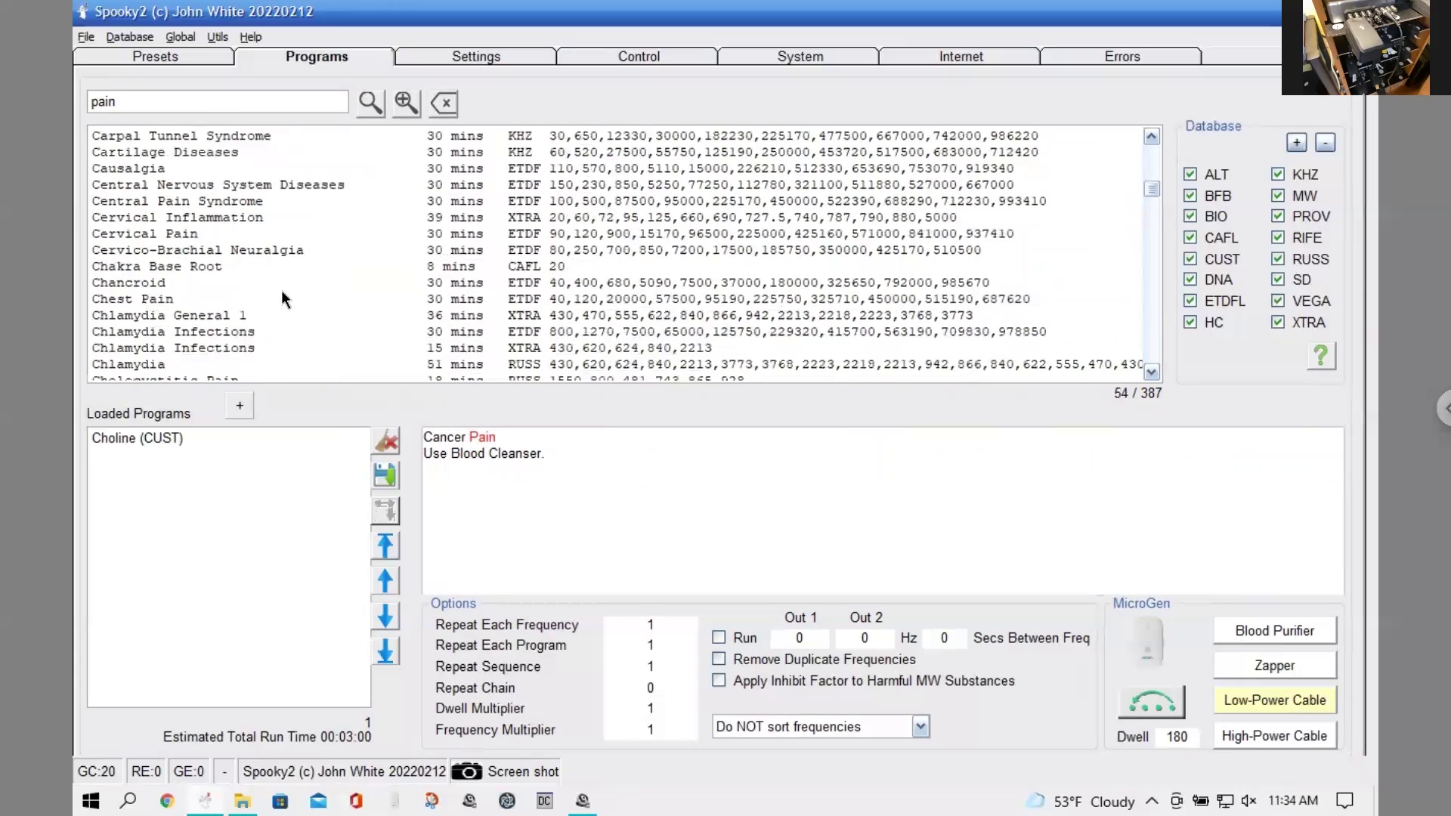
scroll(257, 264, down, 2)
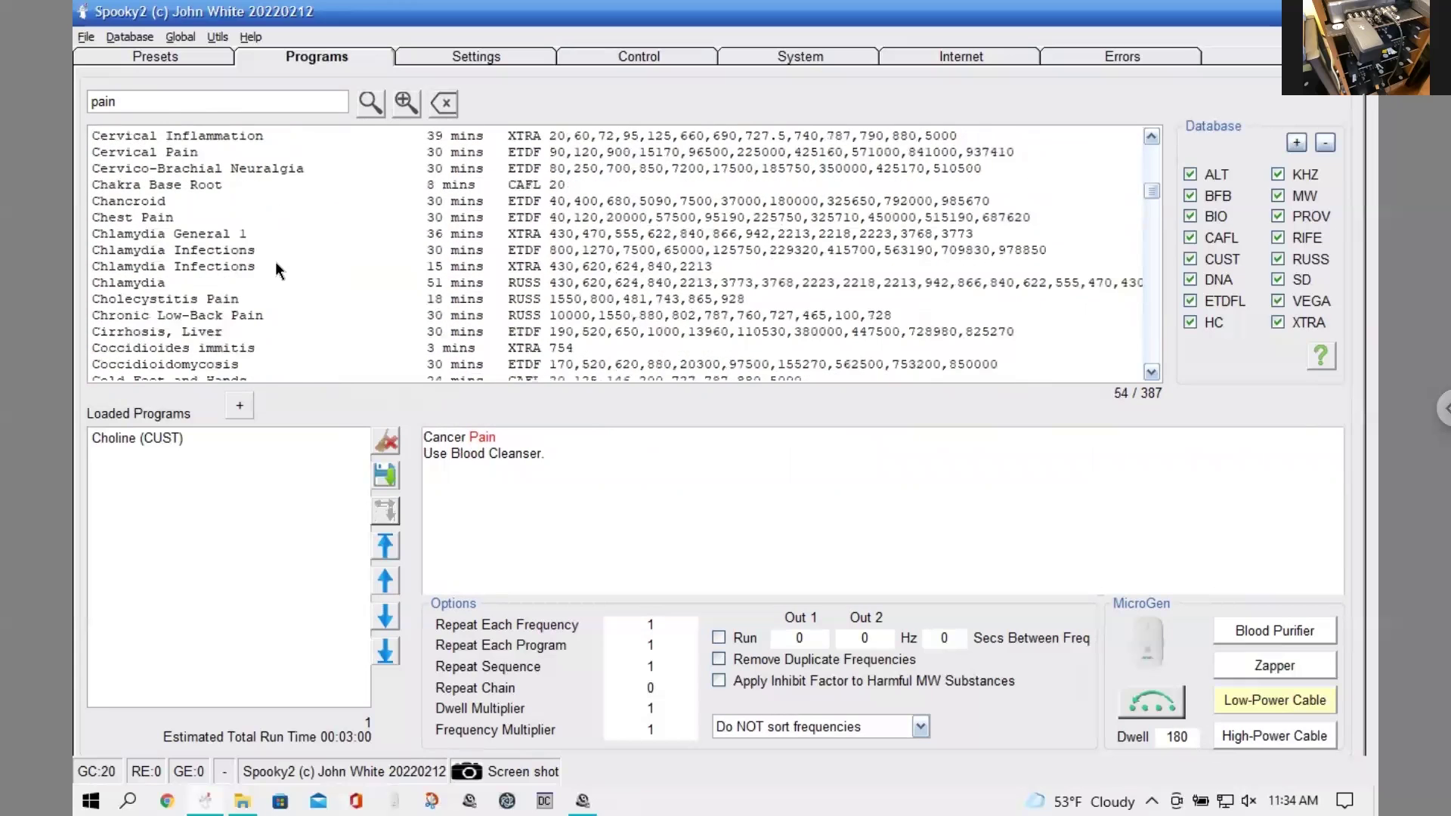
scroll(275, 266, down, 1)
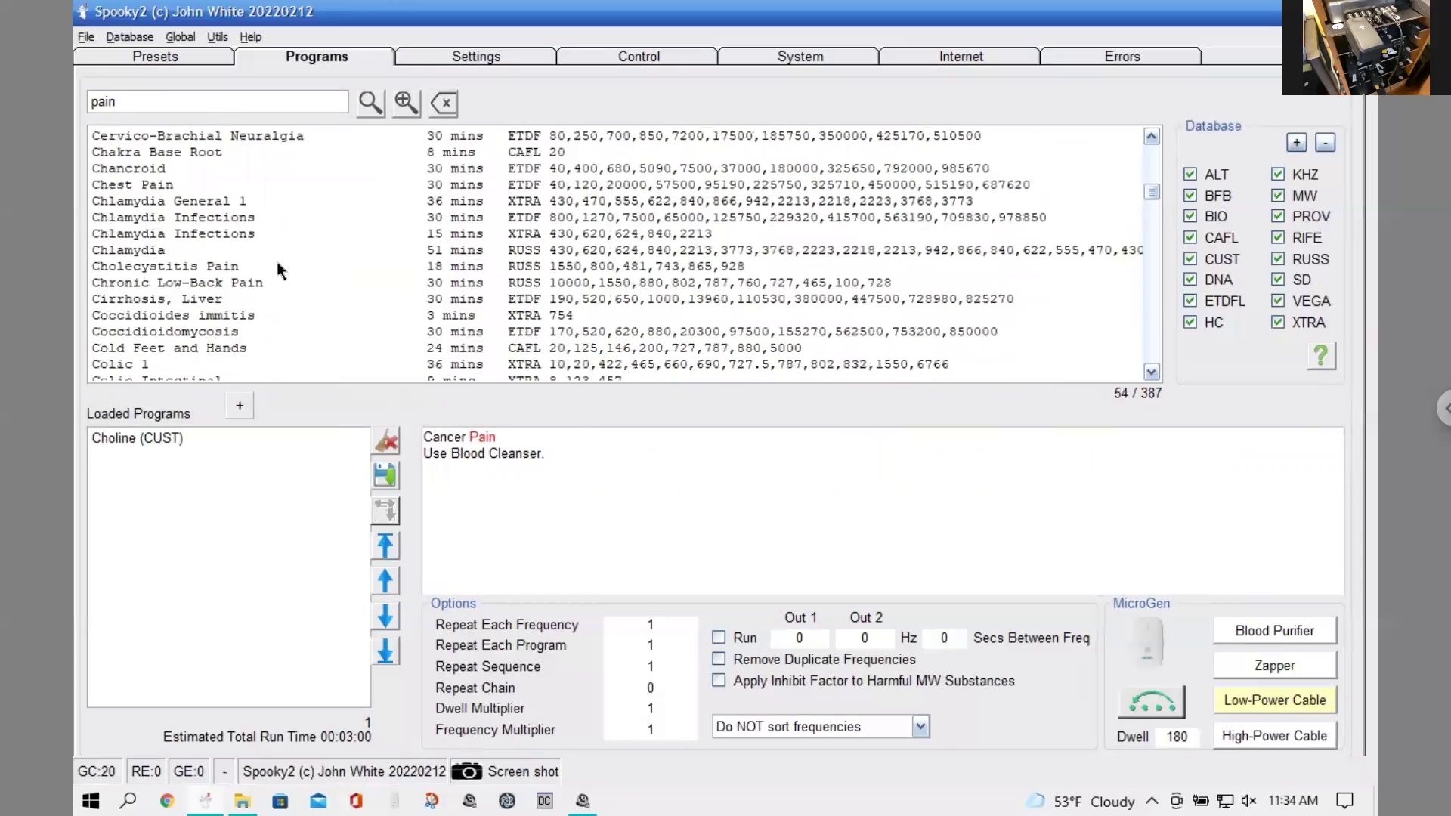
scroll(277, 259, down, 1)
scroll(277, 259, down, 1)
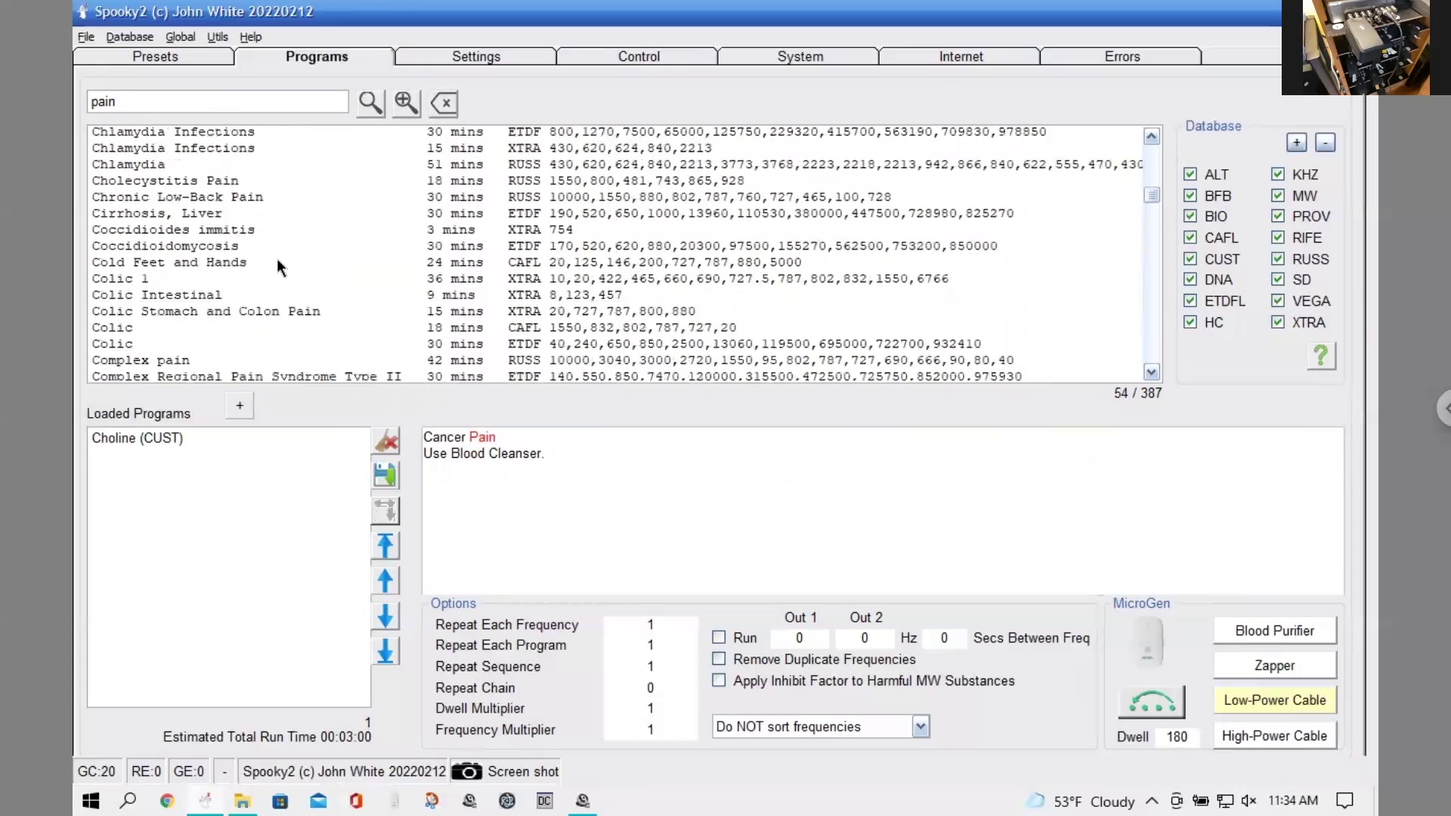
scroll(277, 258, down, 3)
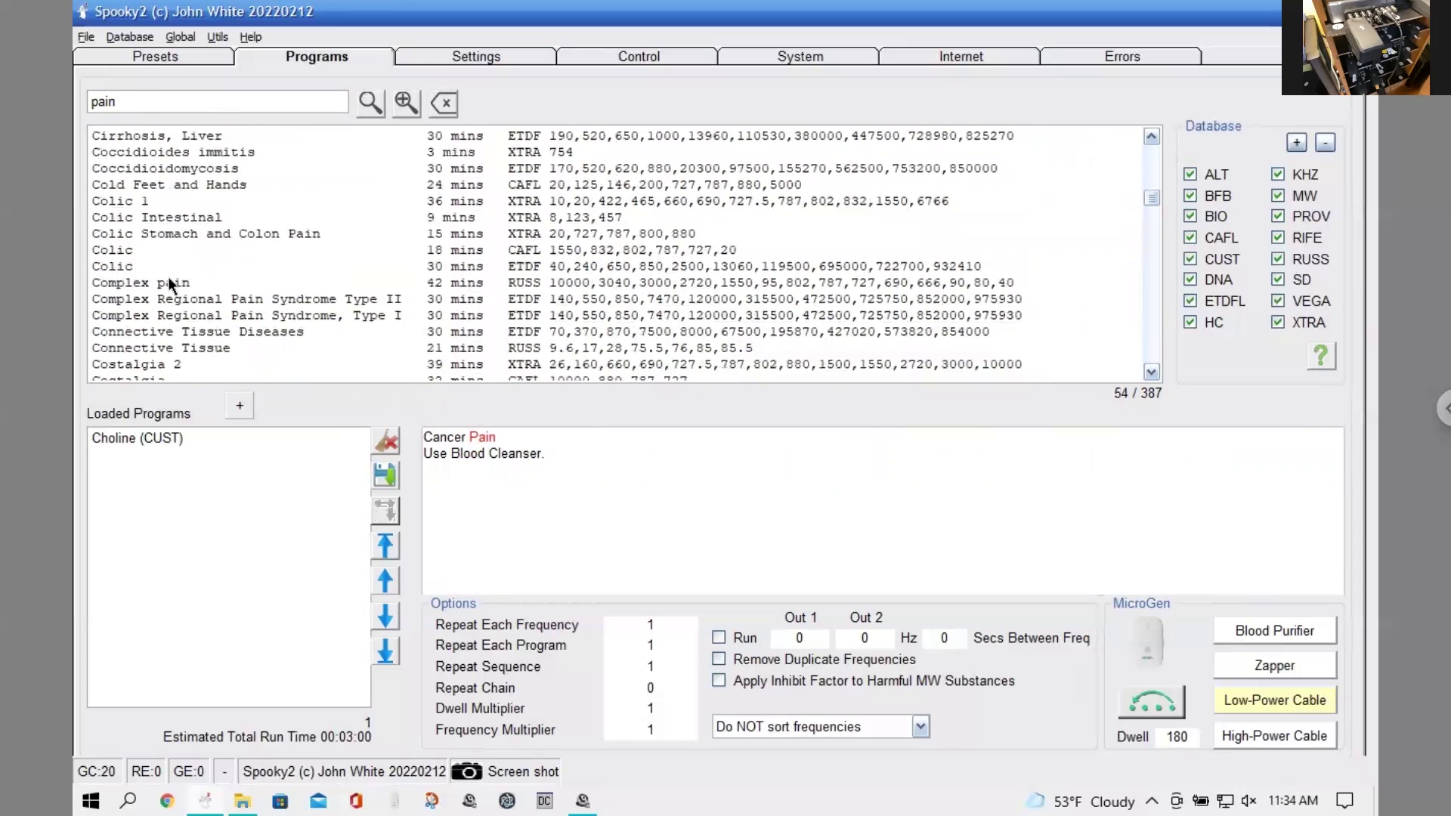
click(249, 262)
- Select the Elbow Pain 1 and Elbow Pain programs
scroll(250, 257, down, 4)
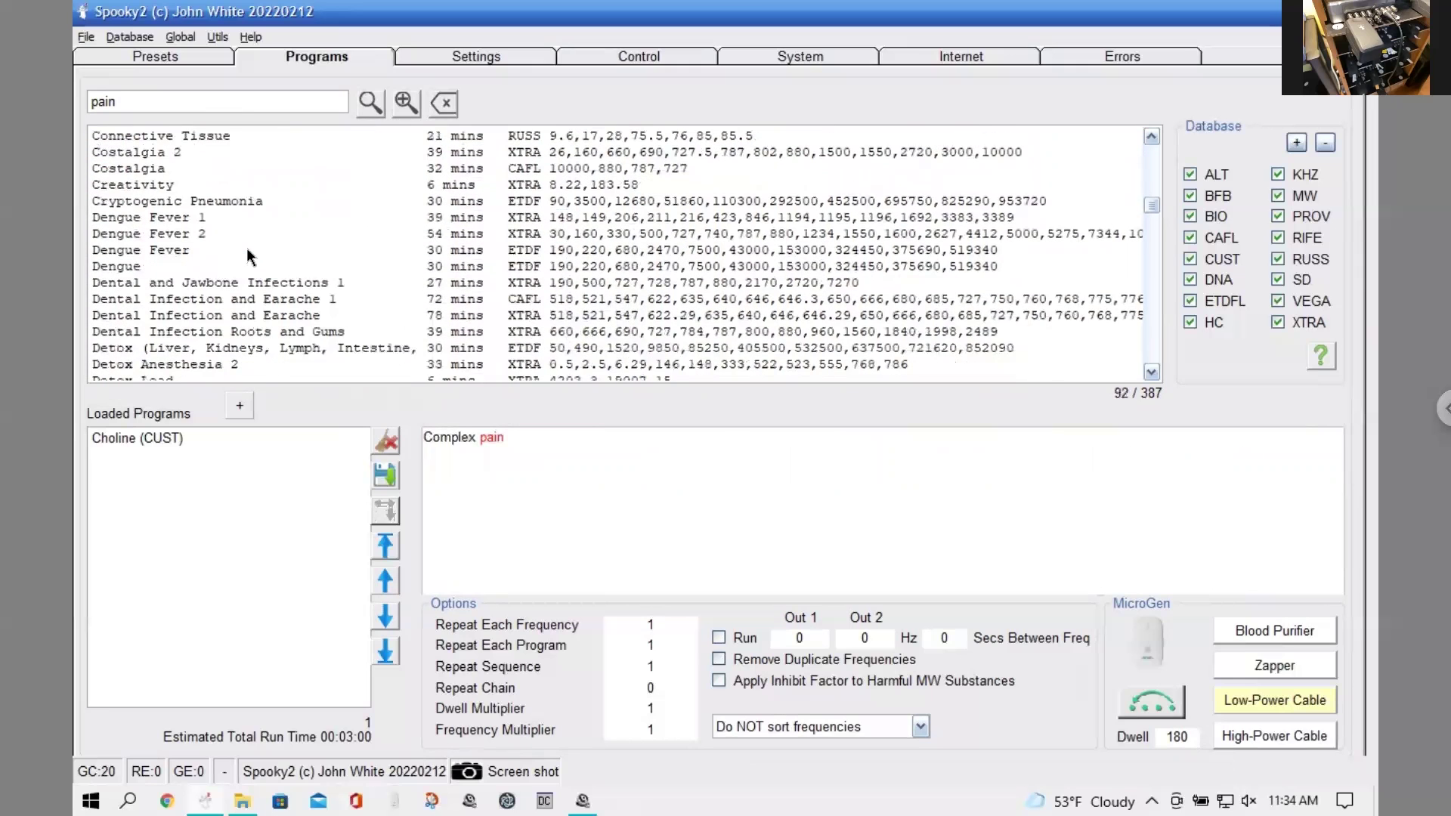
scroll(249, 258, down, 4)
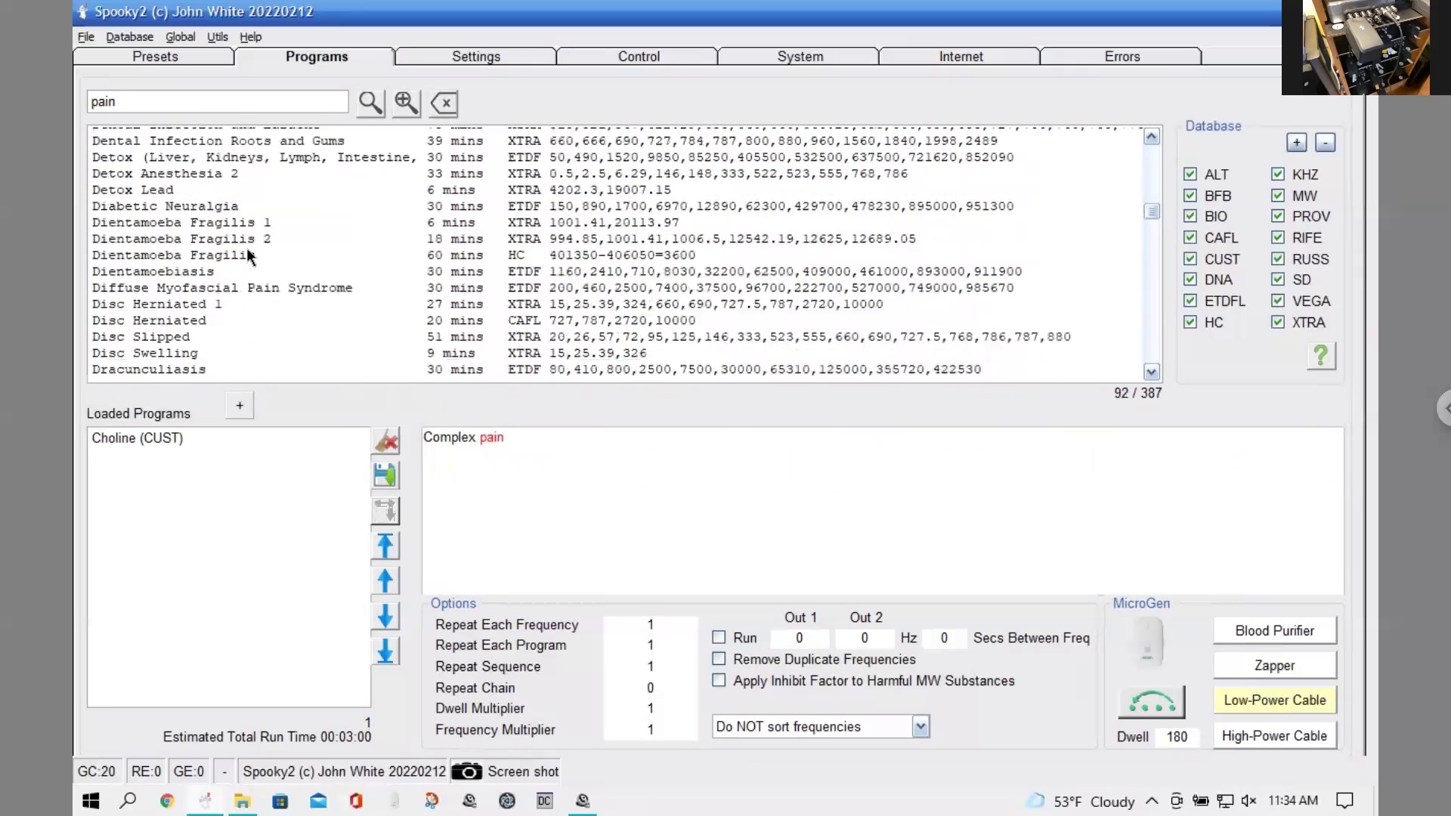
scroll(250, 258, down, 2)
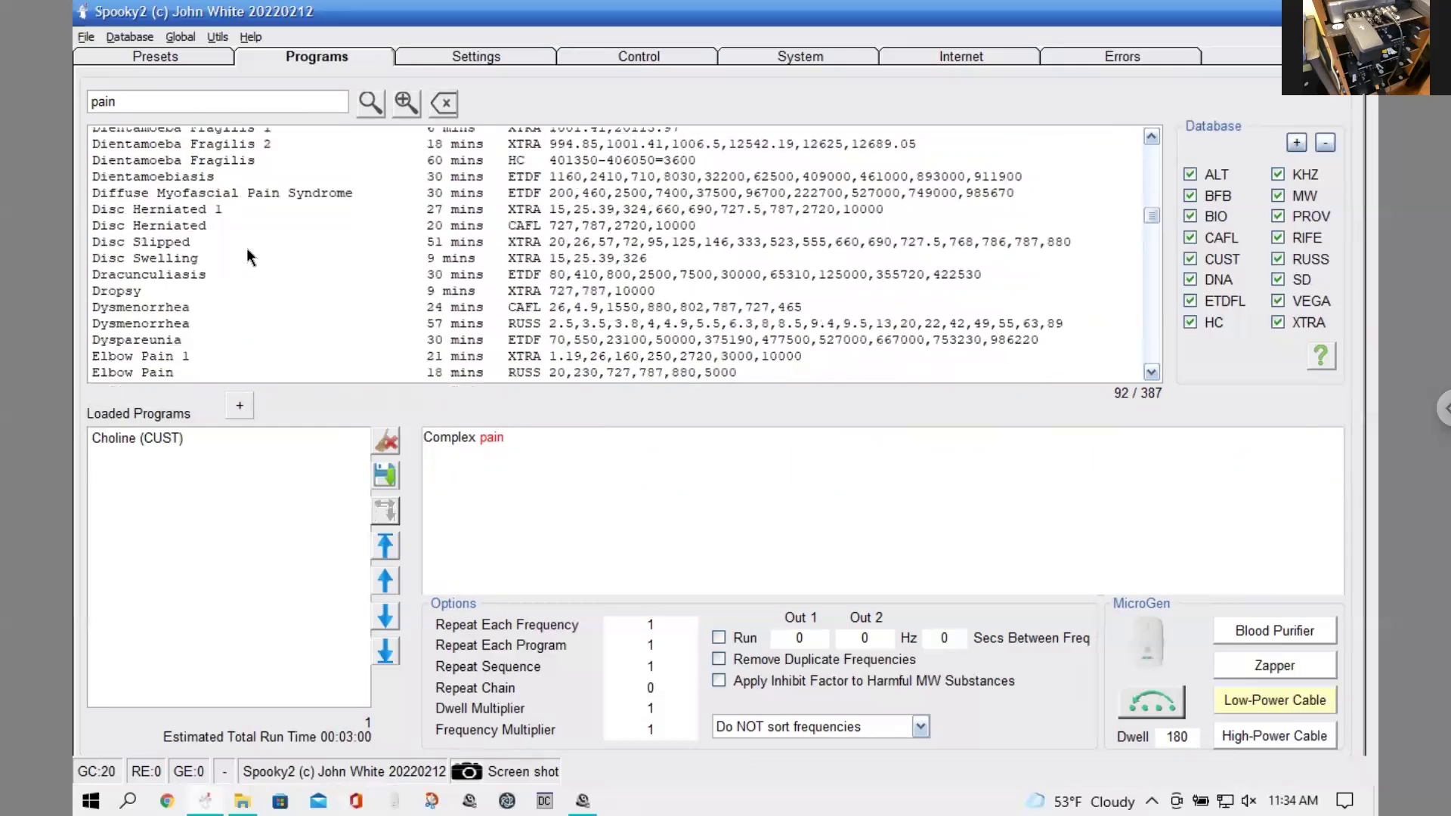
scroll(248, 249, down, 1)
click(169, 317)
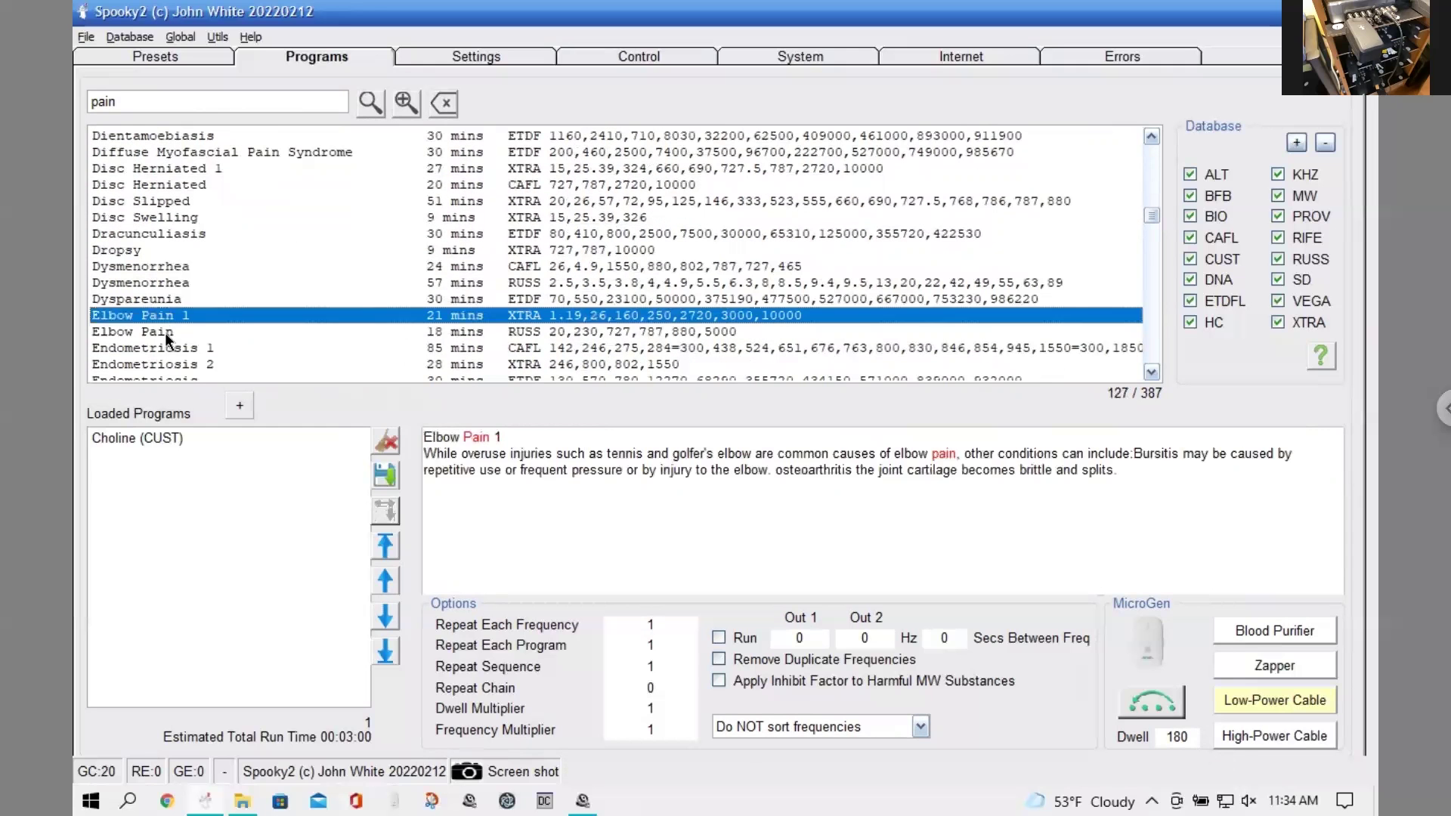
shift+click(165, 333)
- Select all the Fibromyalgia programs, from Fibromyalgia 1 through the last XTRA entry with frequency 328
scroll(232, 296, down, 2)
scroll(235, 295, down, 4)
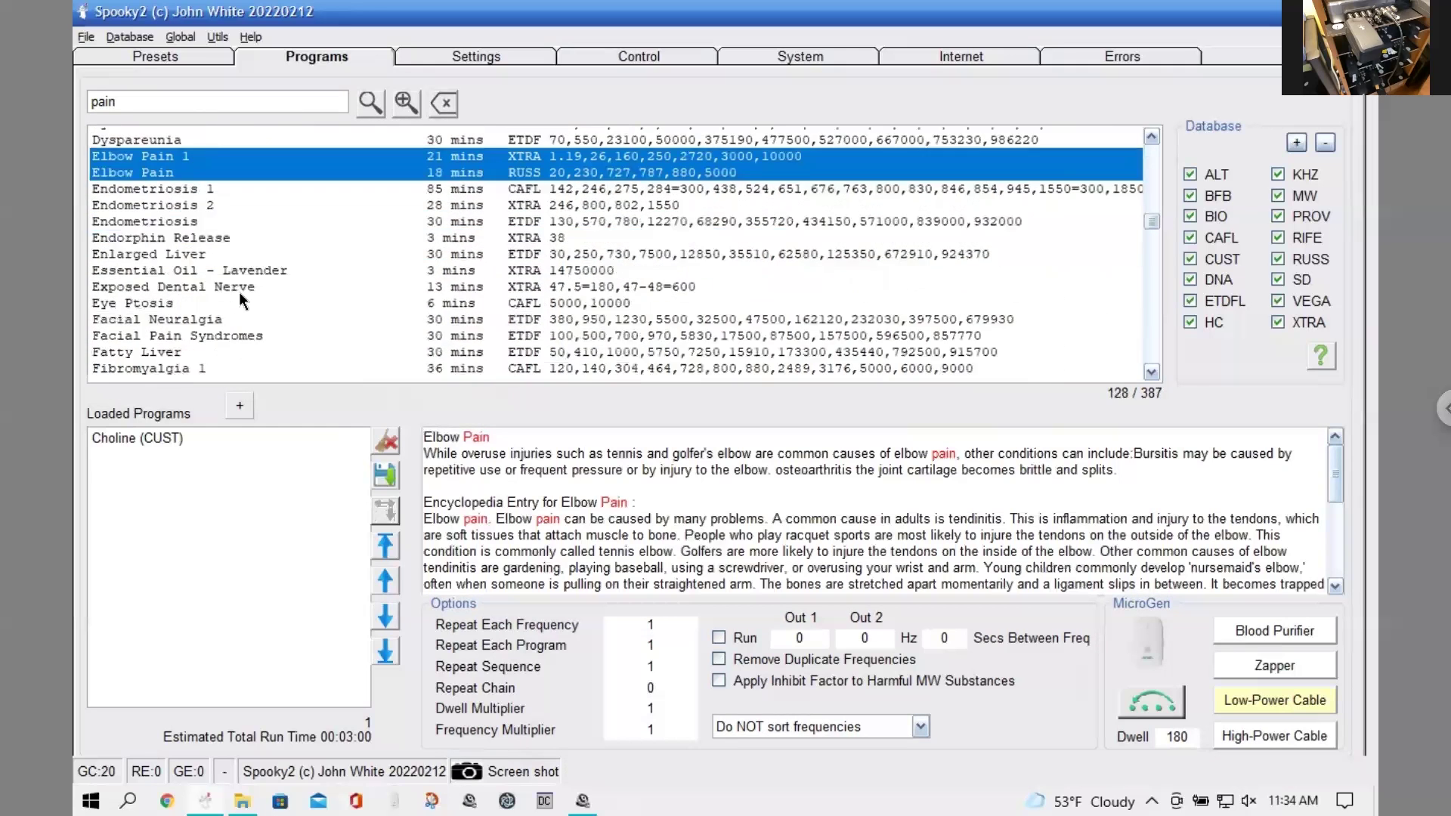
scroll(244, 291, down, 2)
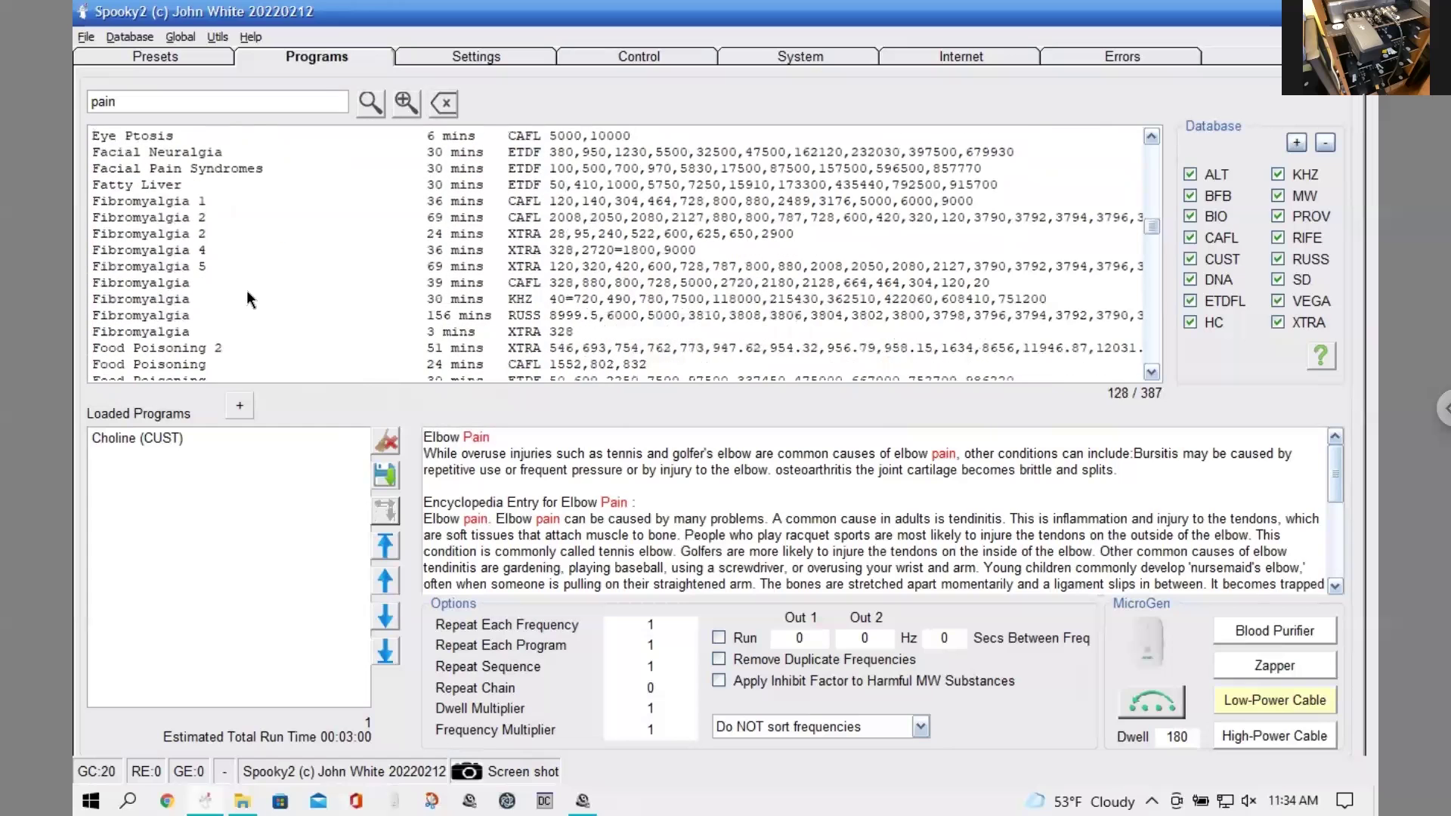
click(173, 202)
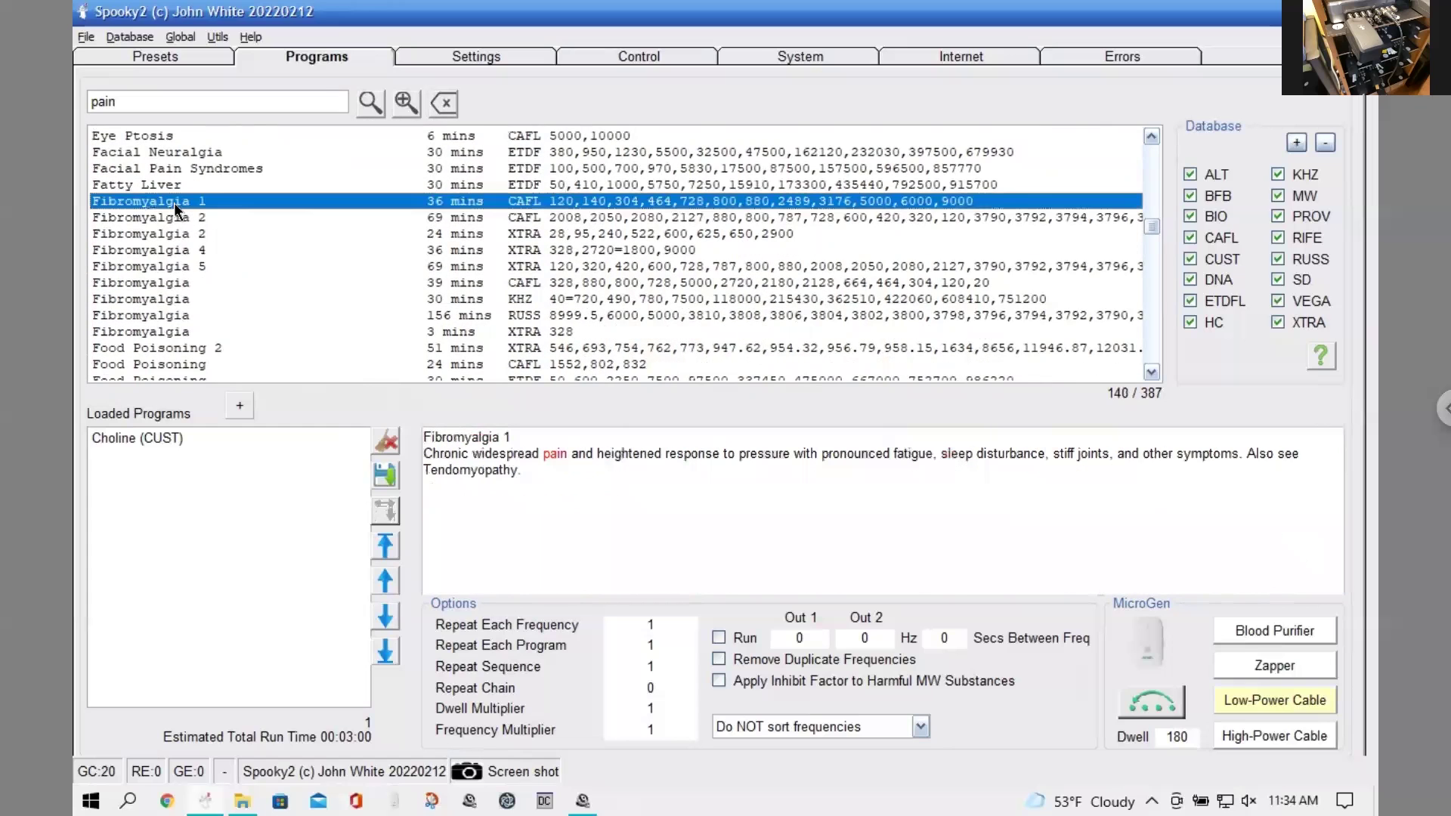
shift+click(187, 267)
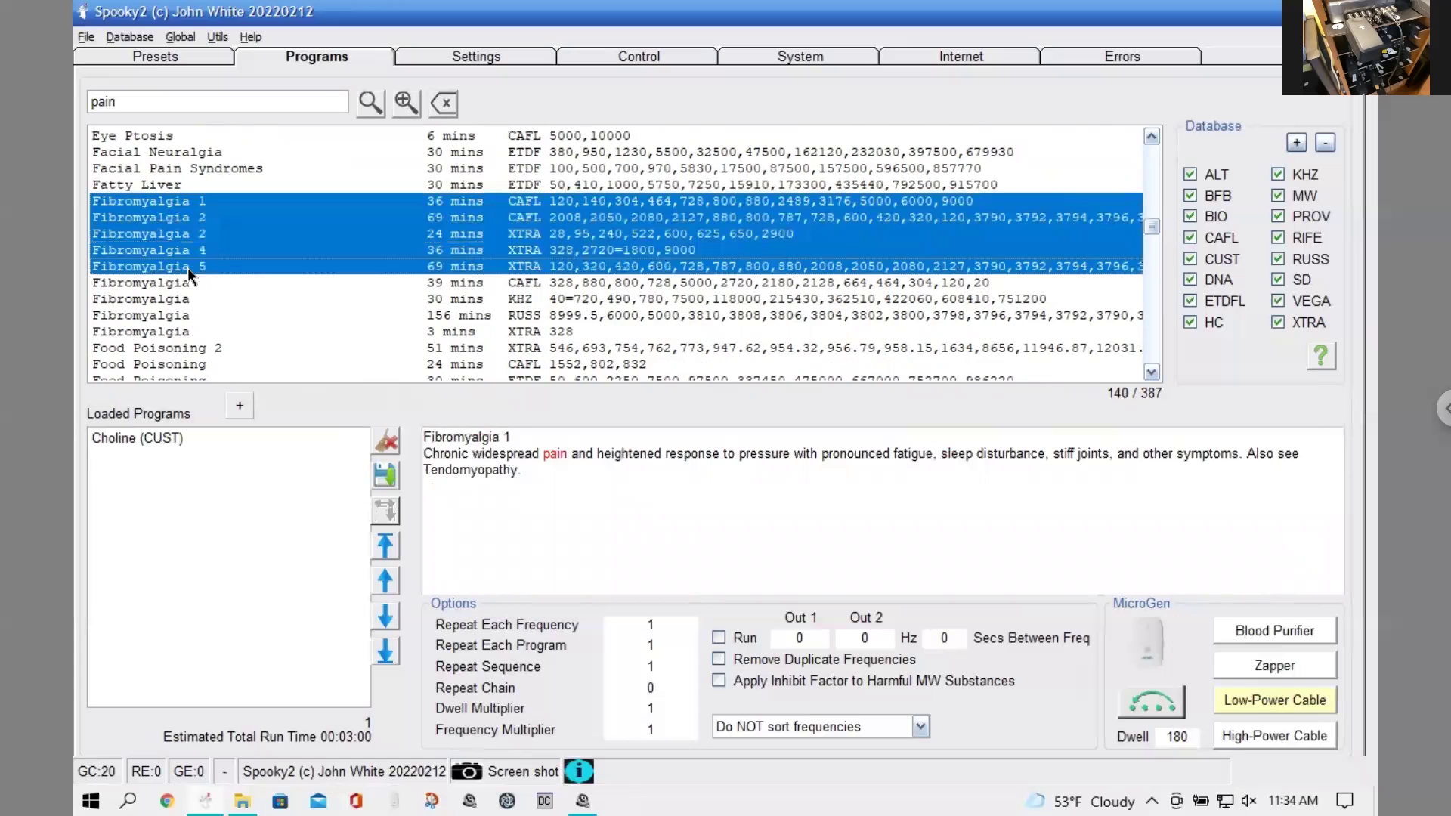
shift+click(185, 331)
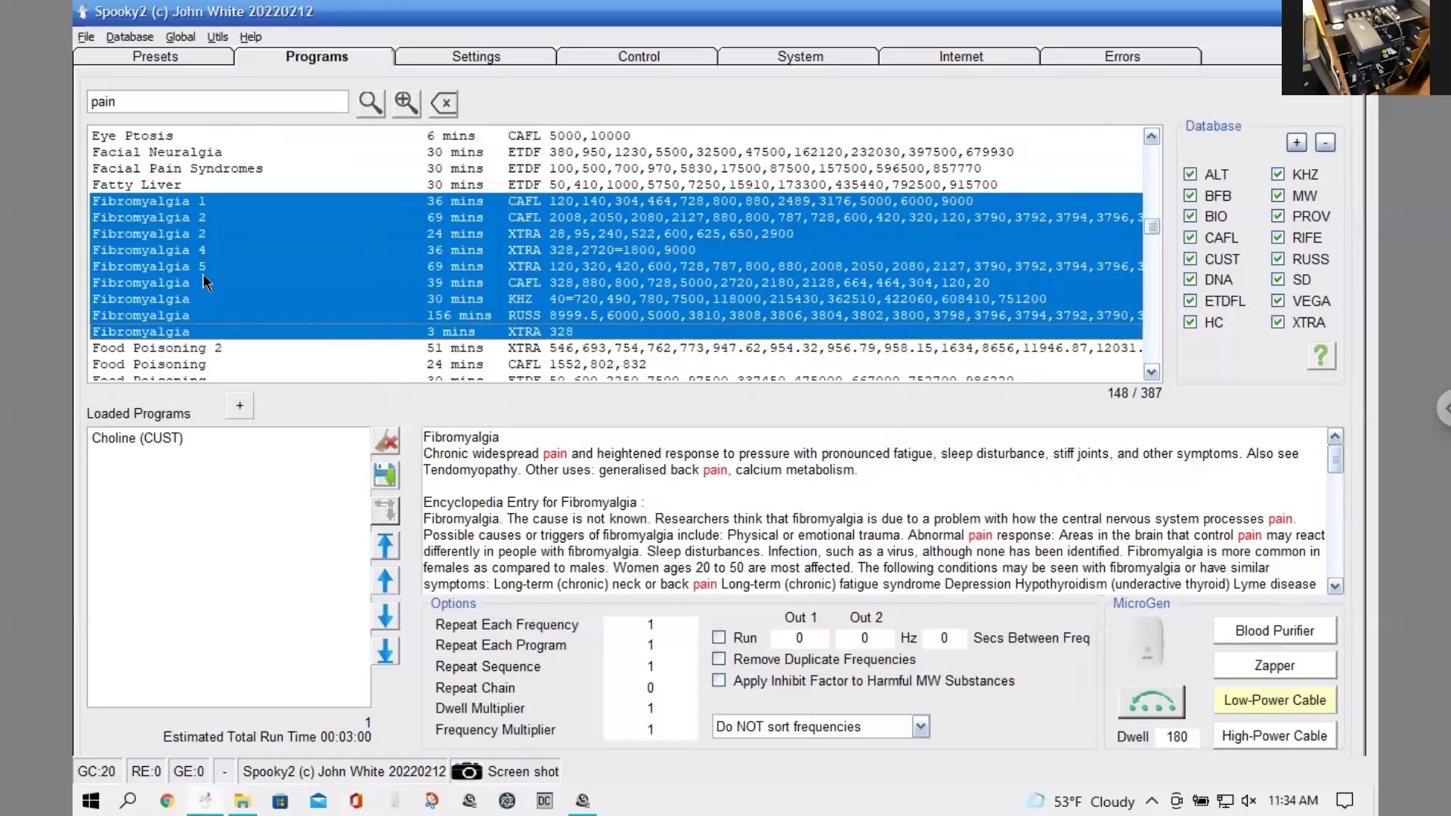
- Select the General Pain program and clear the loaded programs list
scroll(204, 280, down, 5)
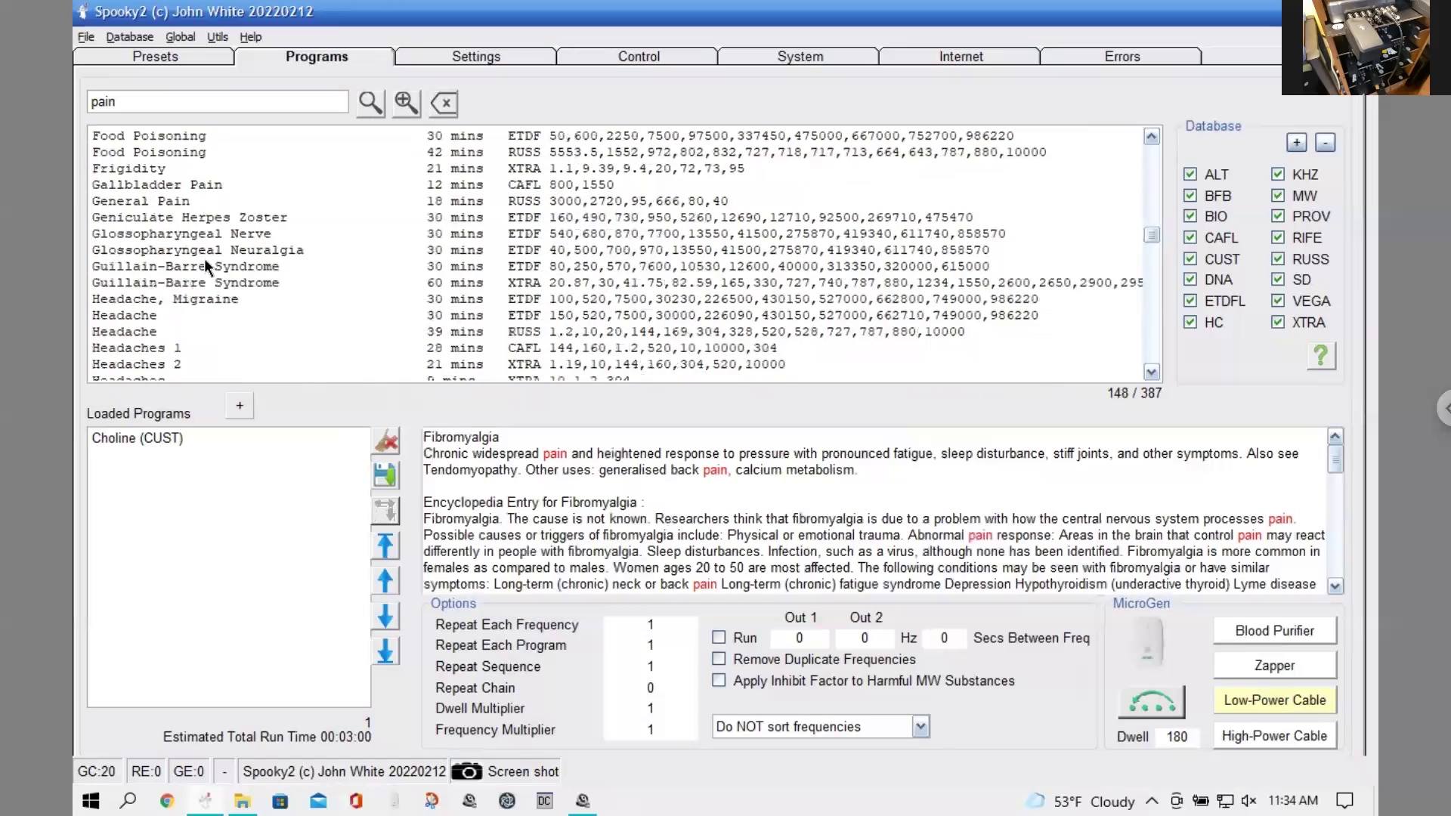
click(164, 202)
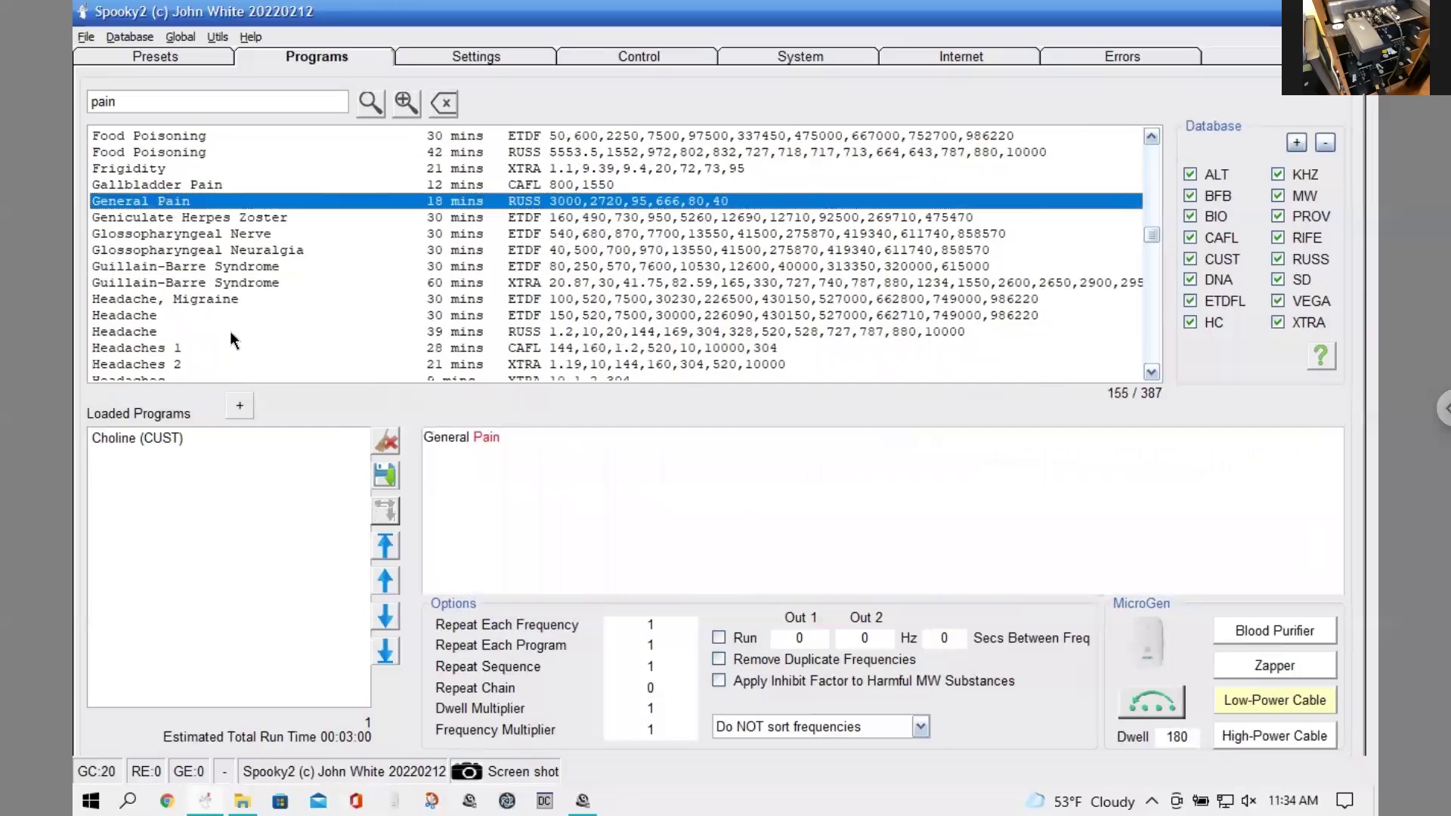
scroll(240, 316, down, 2)
scroll(240, 316, down, 2)
scroll(240, 315, down, 2)
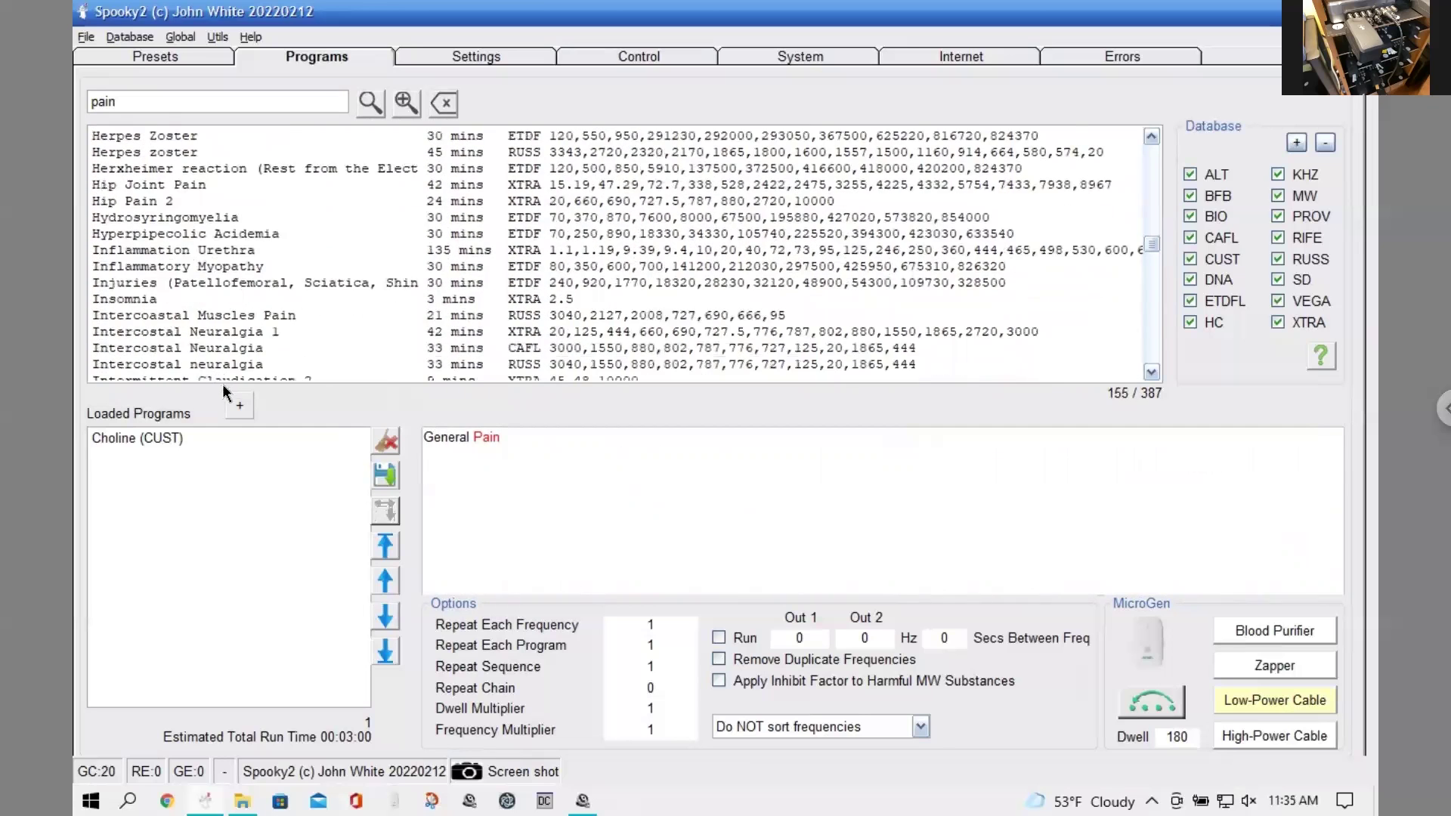
click(387, 449)
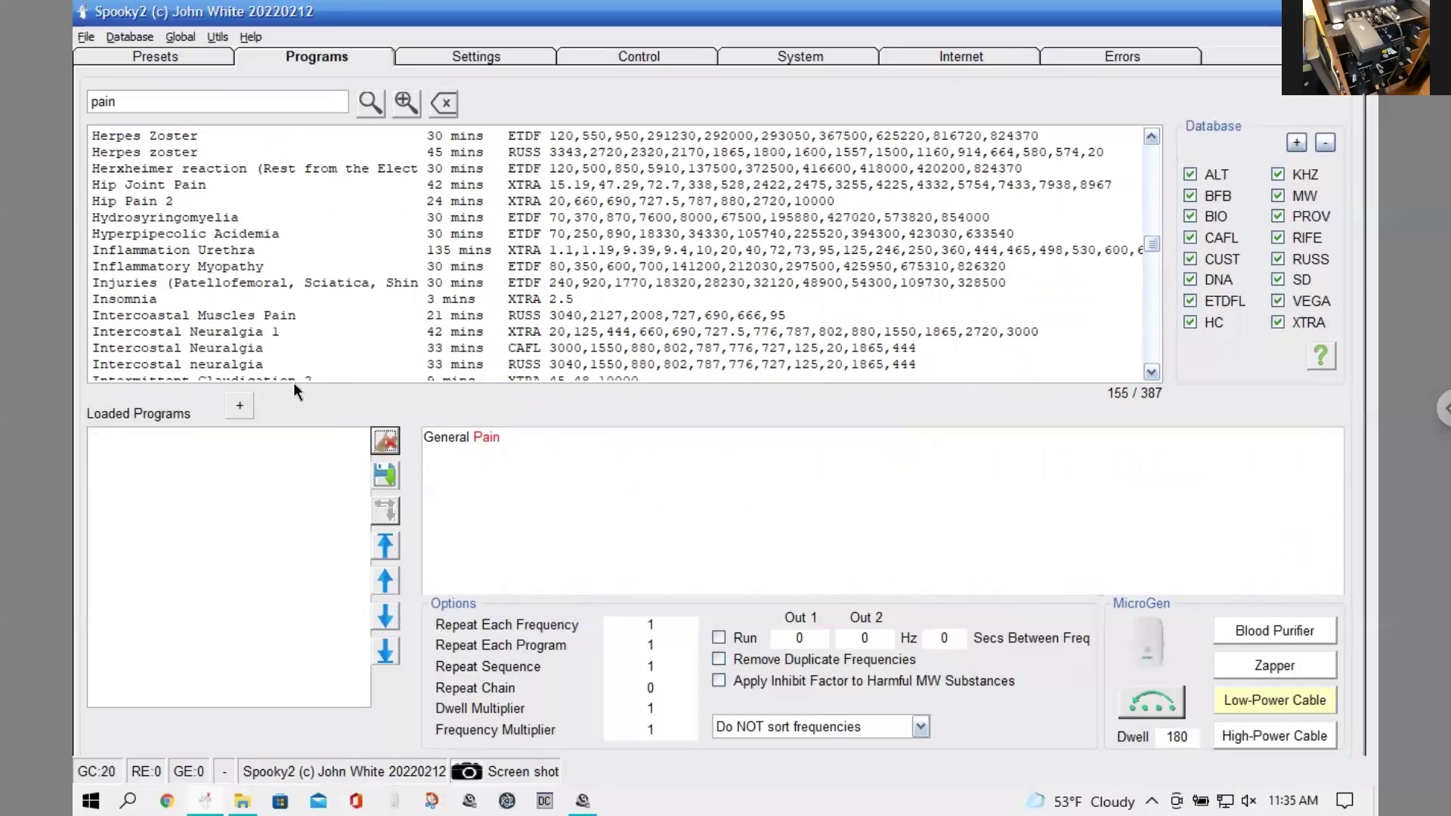
- Add the selected pain programs to the loaded programs list
click(240, 408)
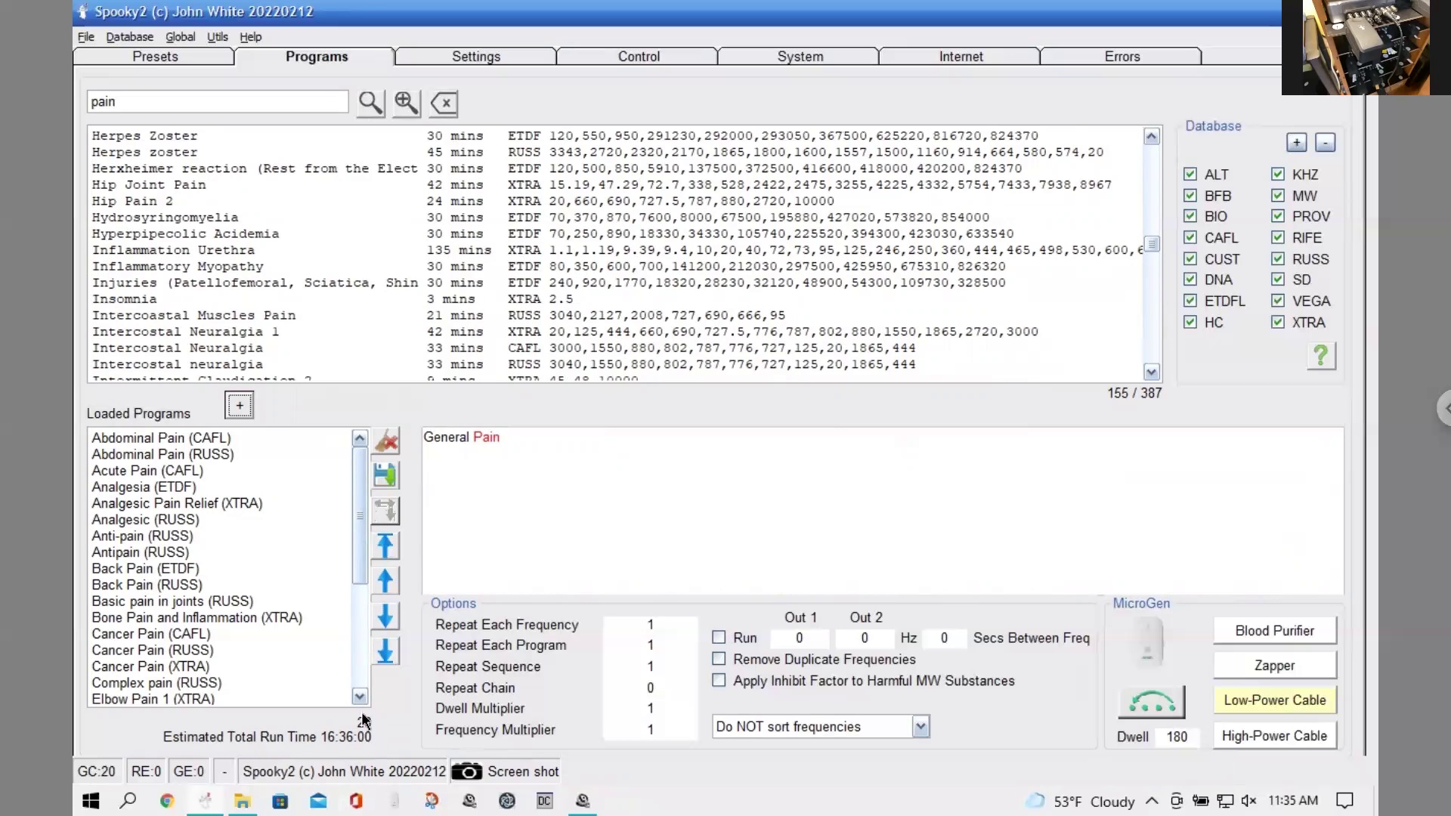
drag(353, 587, 345, 495)
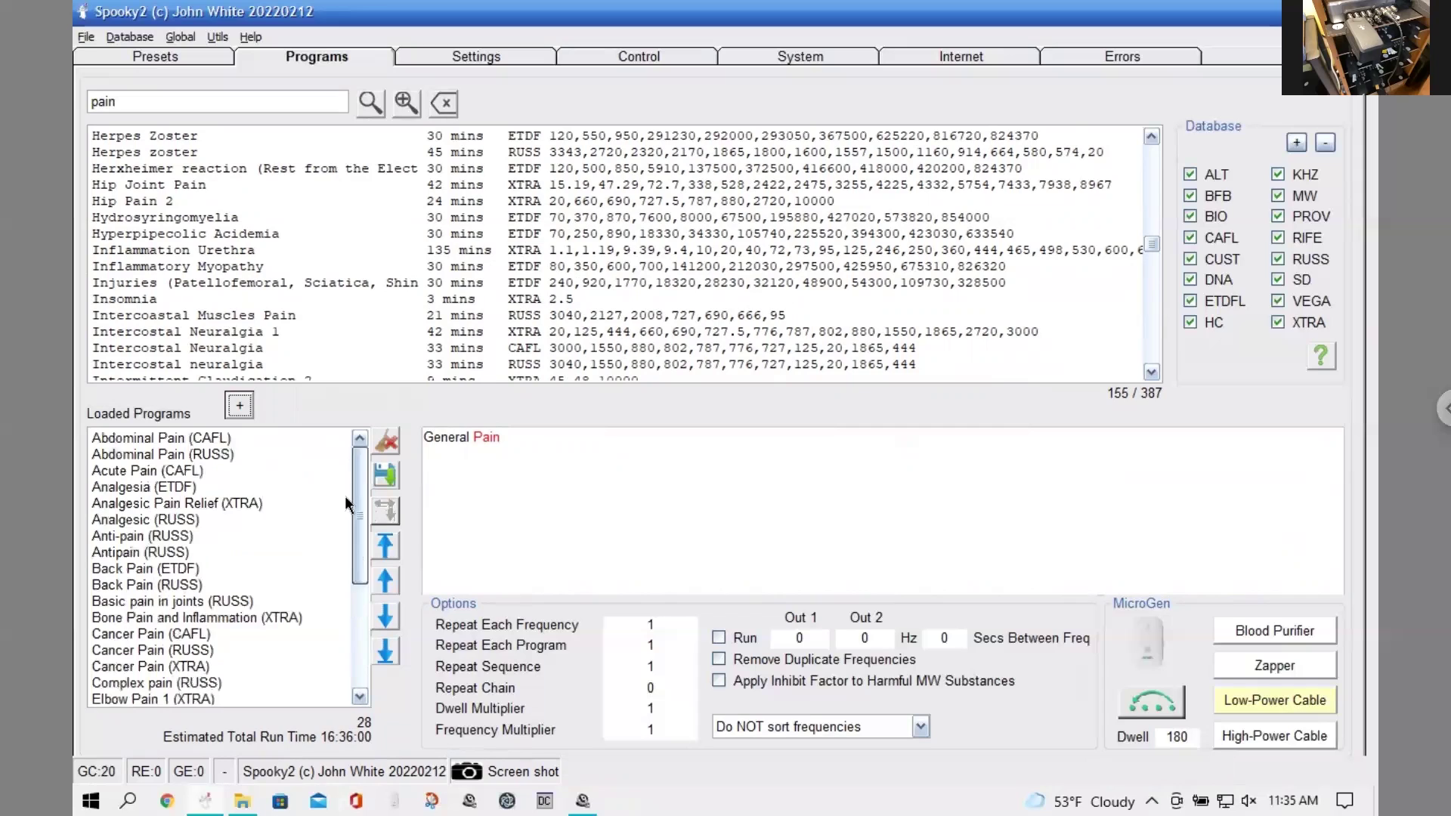
- Create a custom program from the loaded programs and name it PAIN TEST AhM .5
click(386, 475)
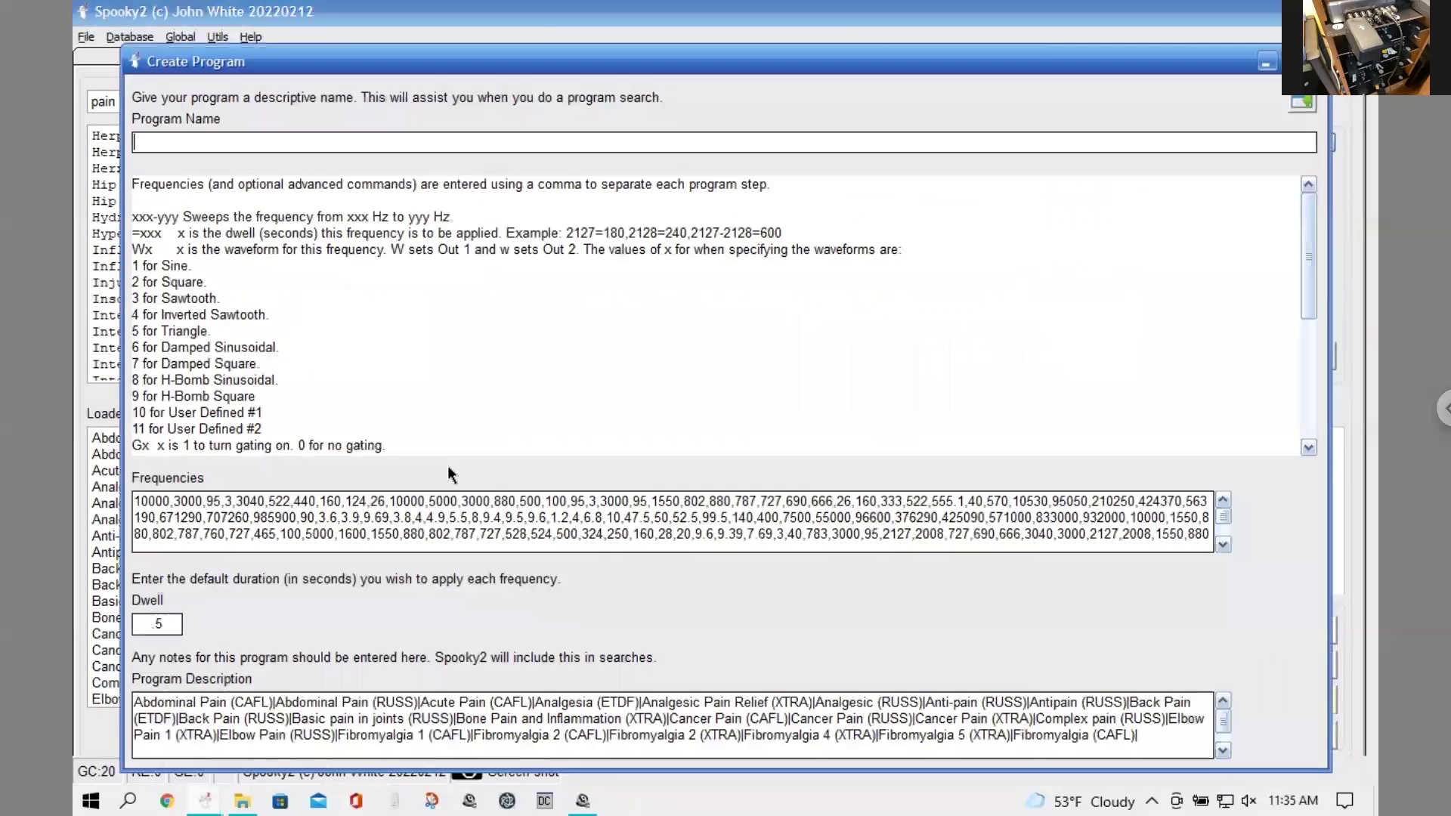
click(196, 136)
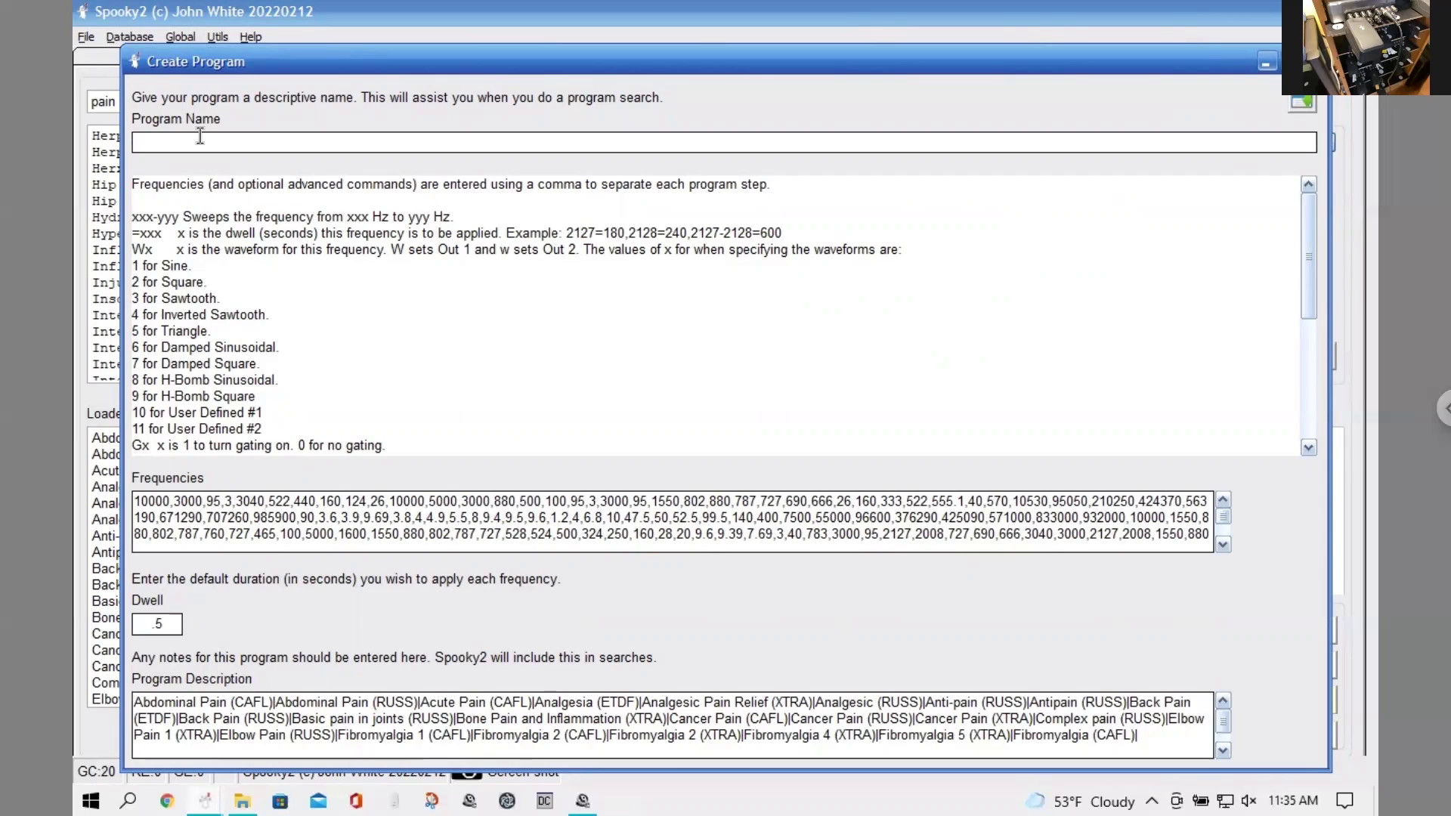
text(PAIN  TEST AhM.5)
- Try a default dwell of 180 seconds for the new program and return the dwell to .5
double_click(160, 626)
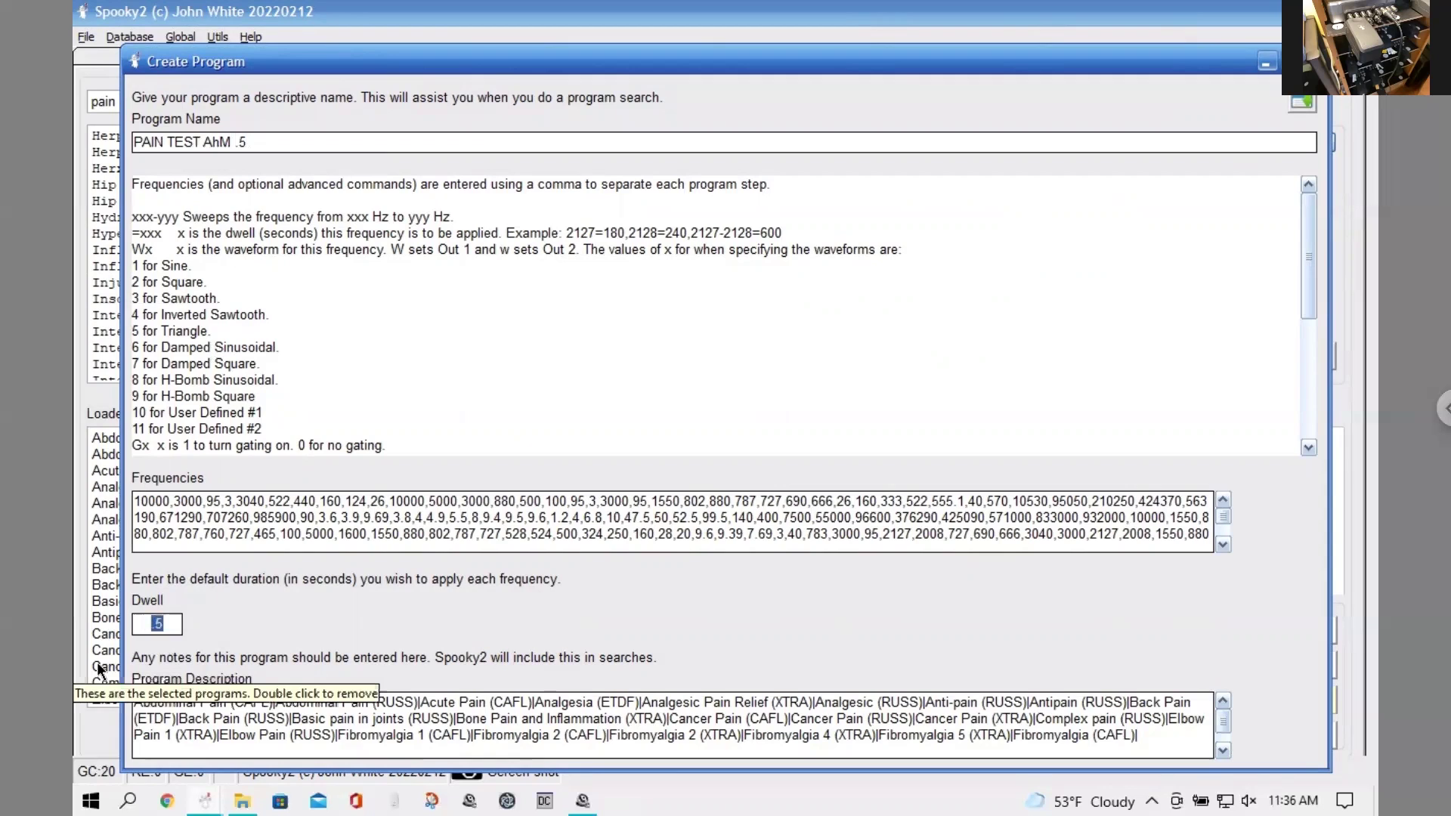
text(180)
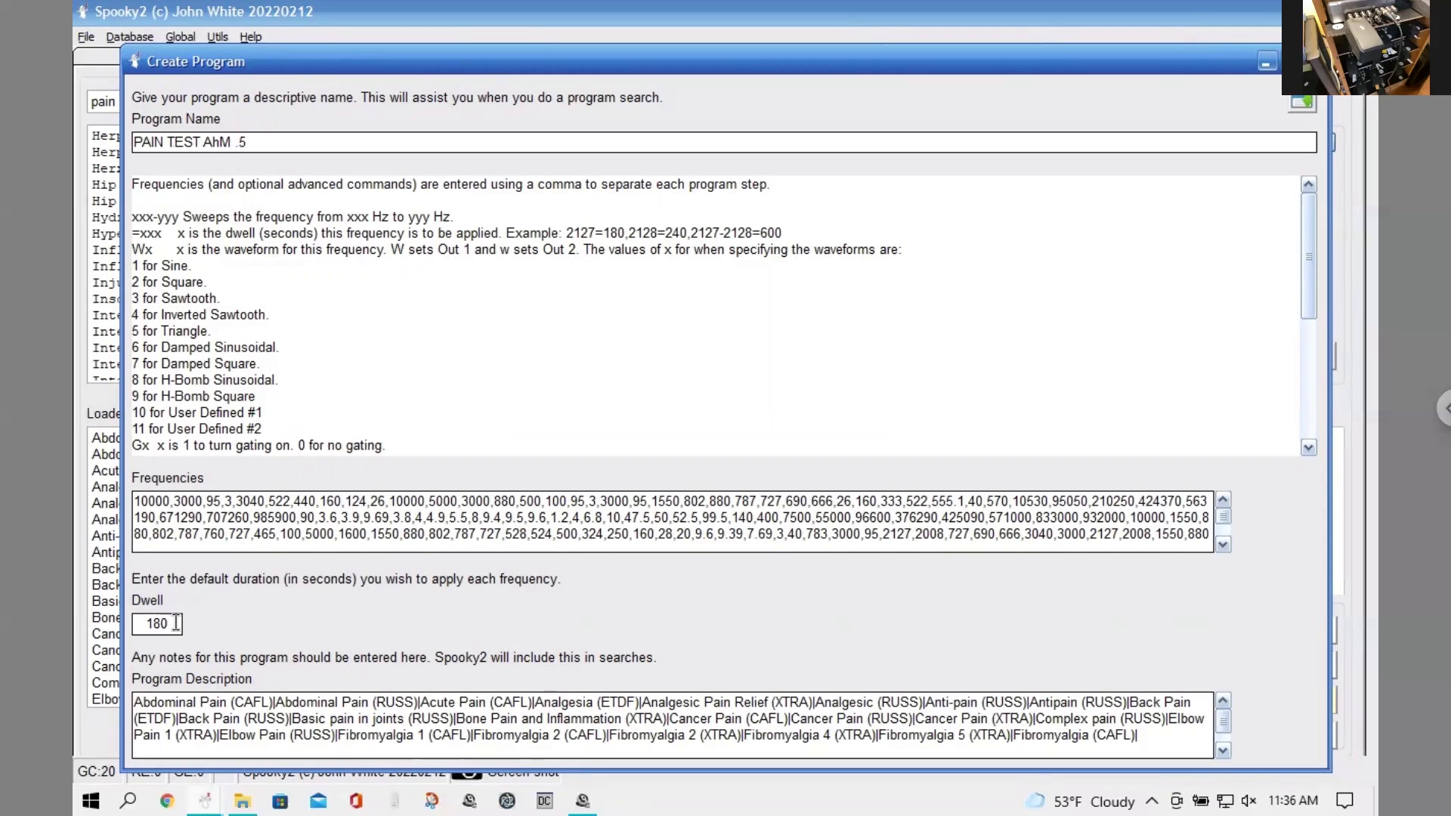
drag(175, 623, 118, 618)
text(.5)
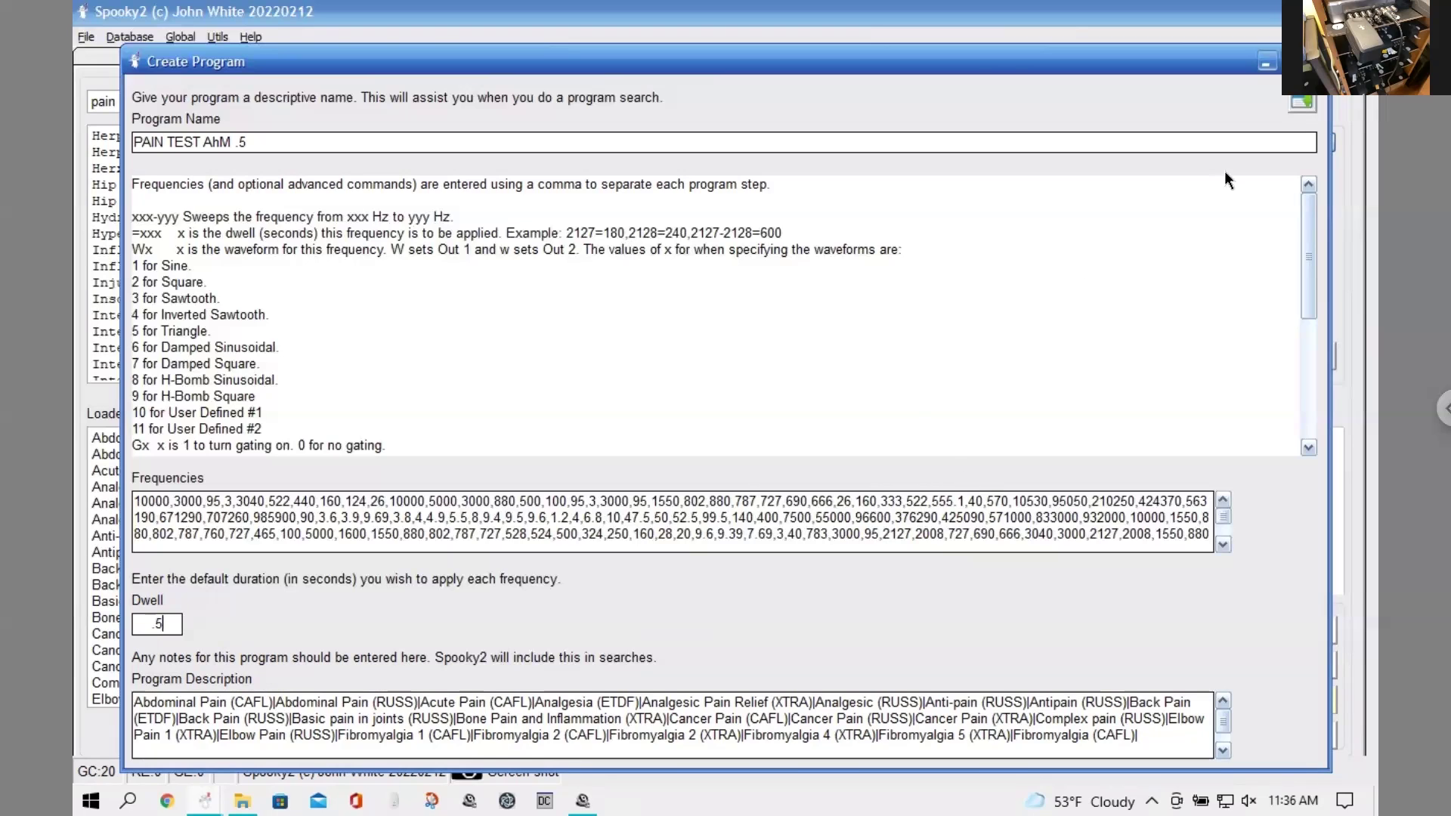
- Save the custom program with confirmation and locate it at the end of the pain search results
click(1300, 96)
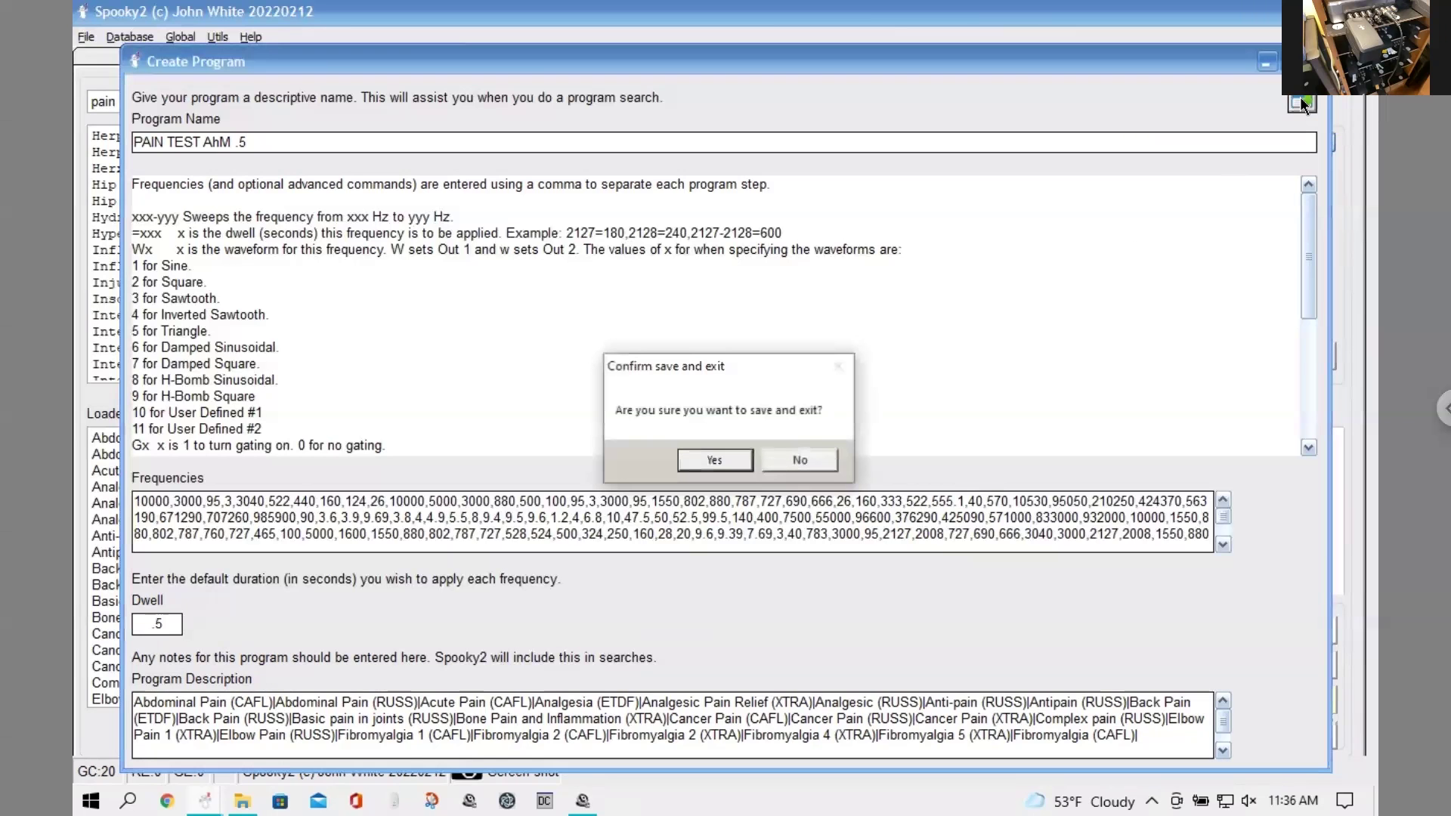
click(716, 460)
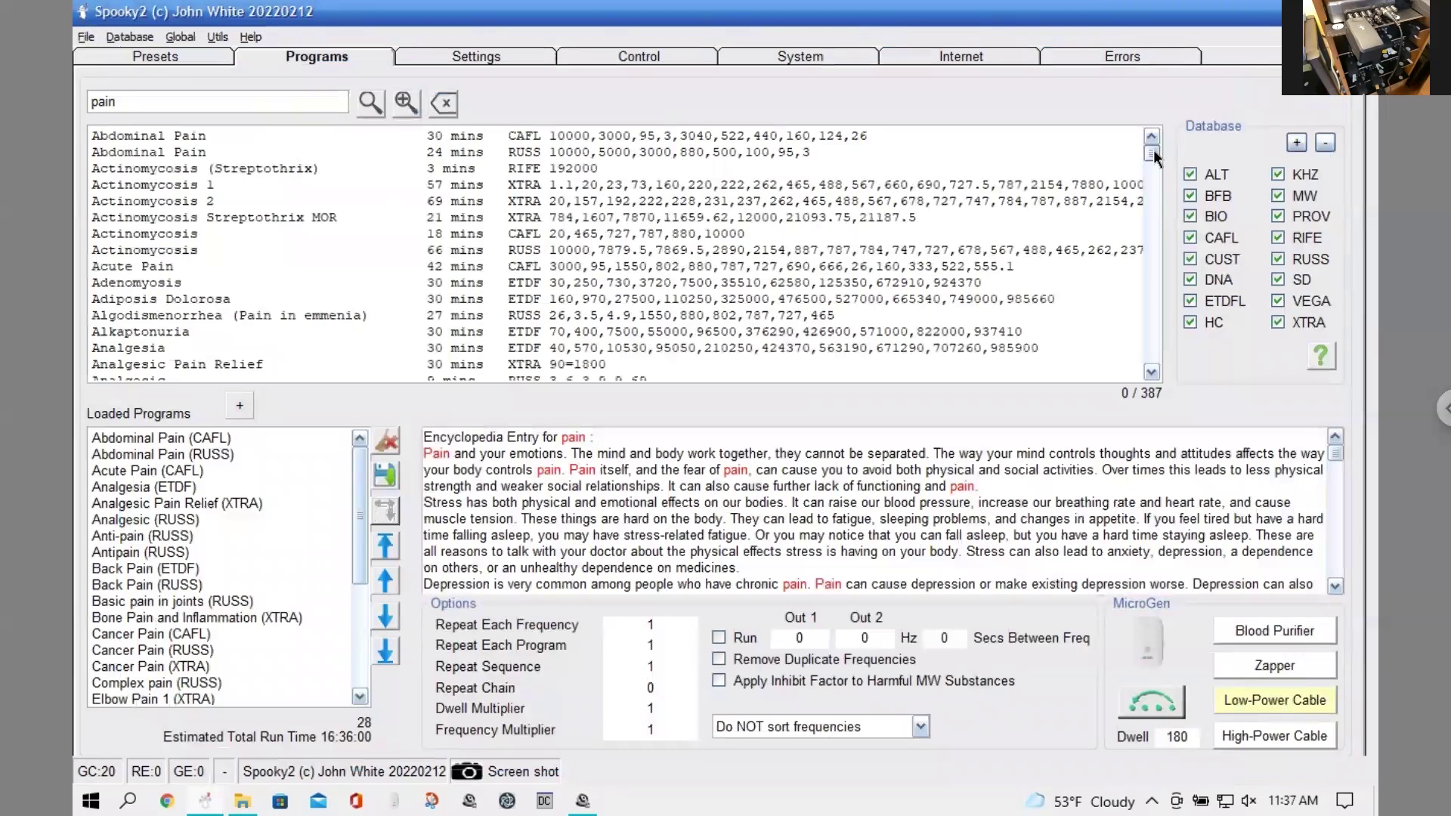
drag(1152, 153, 1155, 382)
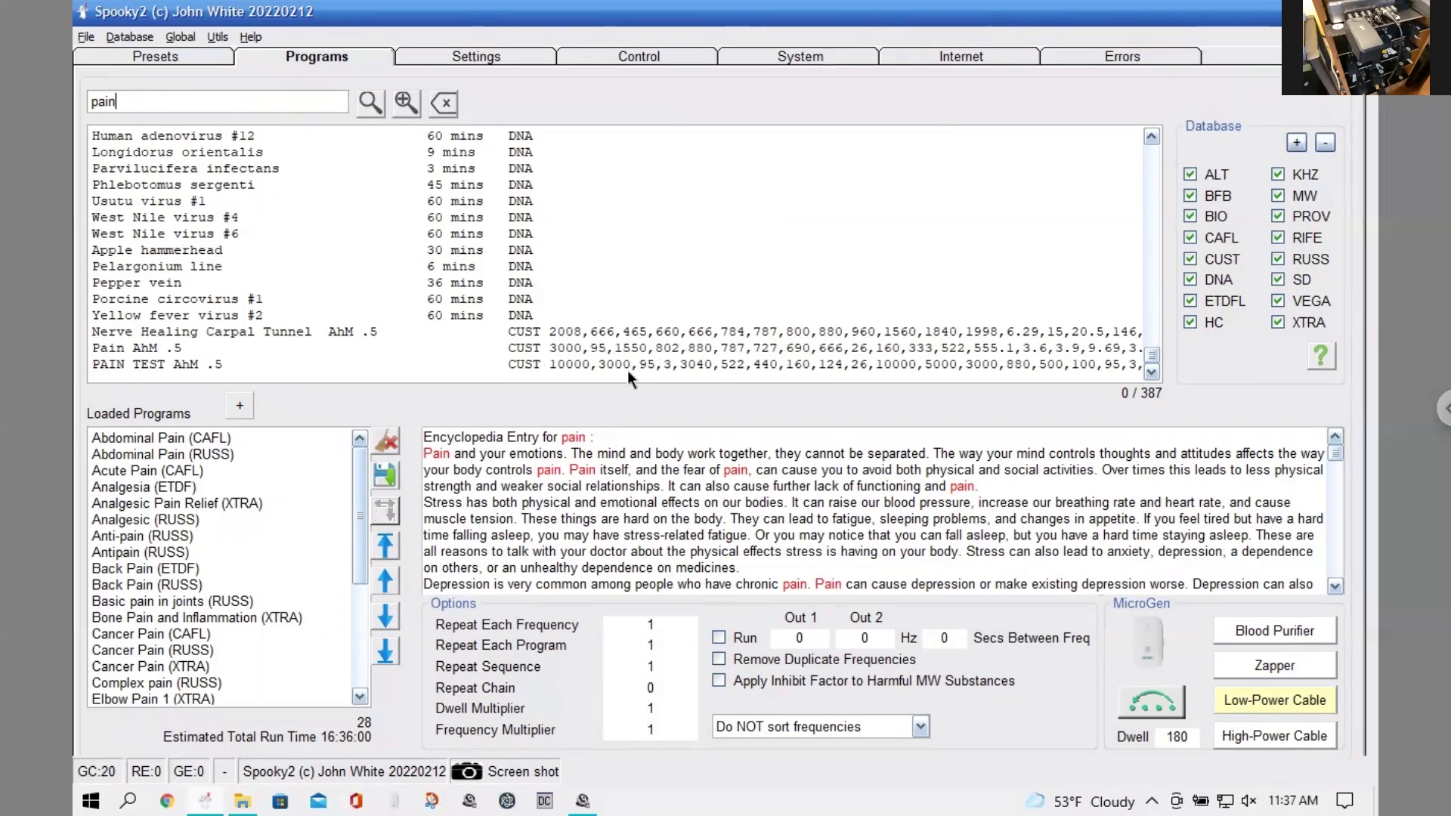
- Load the Universal Square H-Bomb (R) - EV preset from the Remote folder of the Shell (Empty) Presets
click(153, 59)
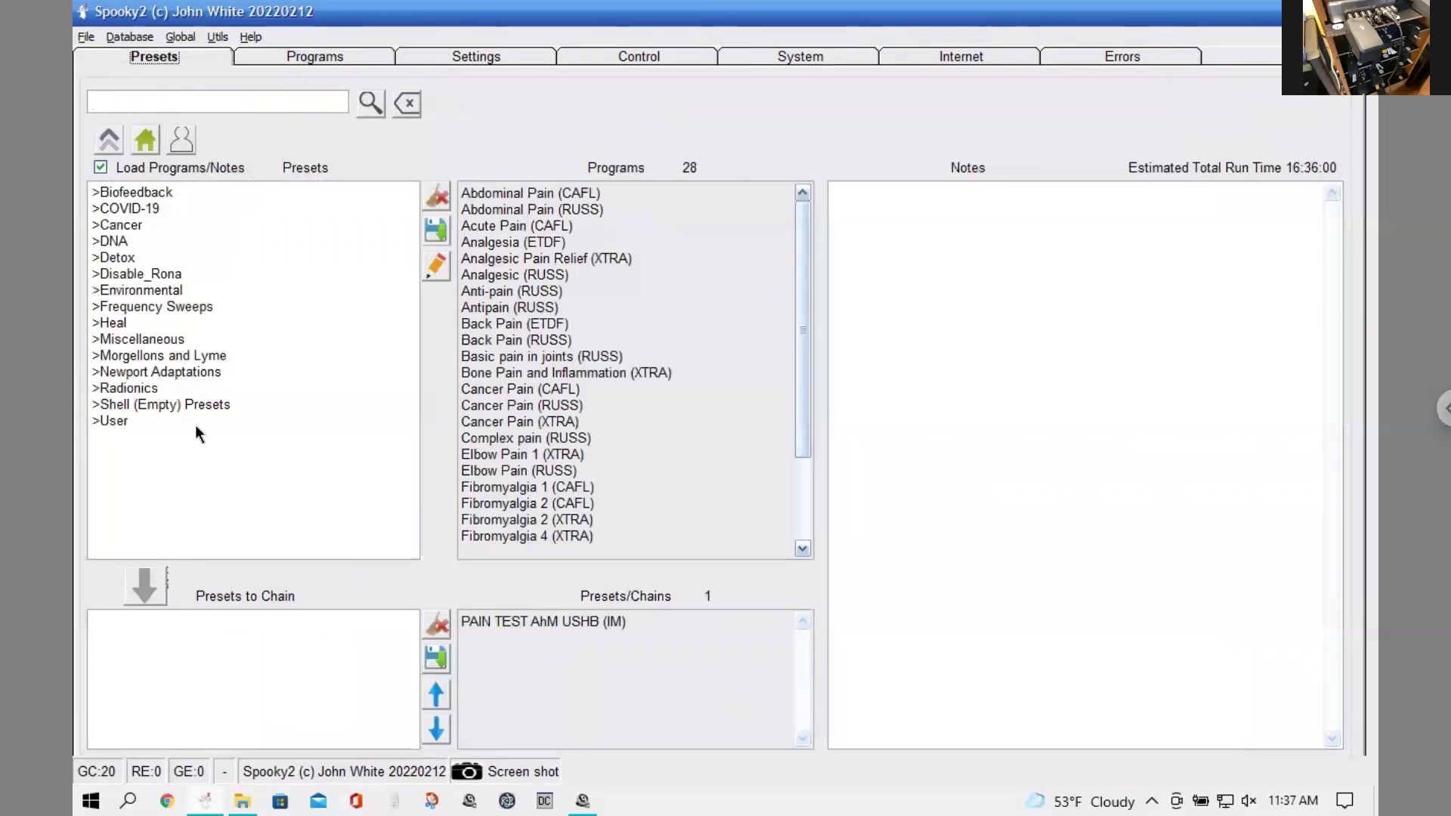
double_click(167, 405)
double_click(137, 244)
drag(413, 298, 391, 518)
click(213, 533)
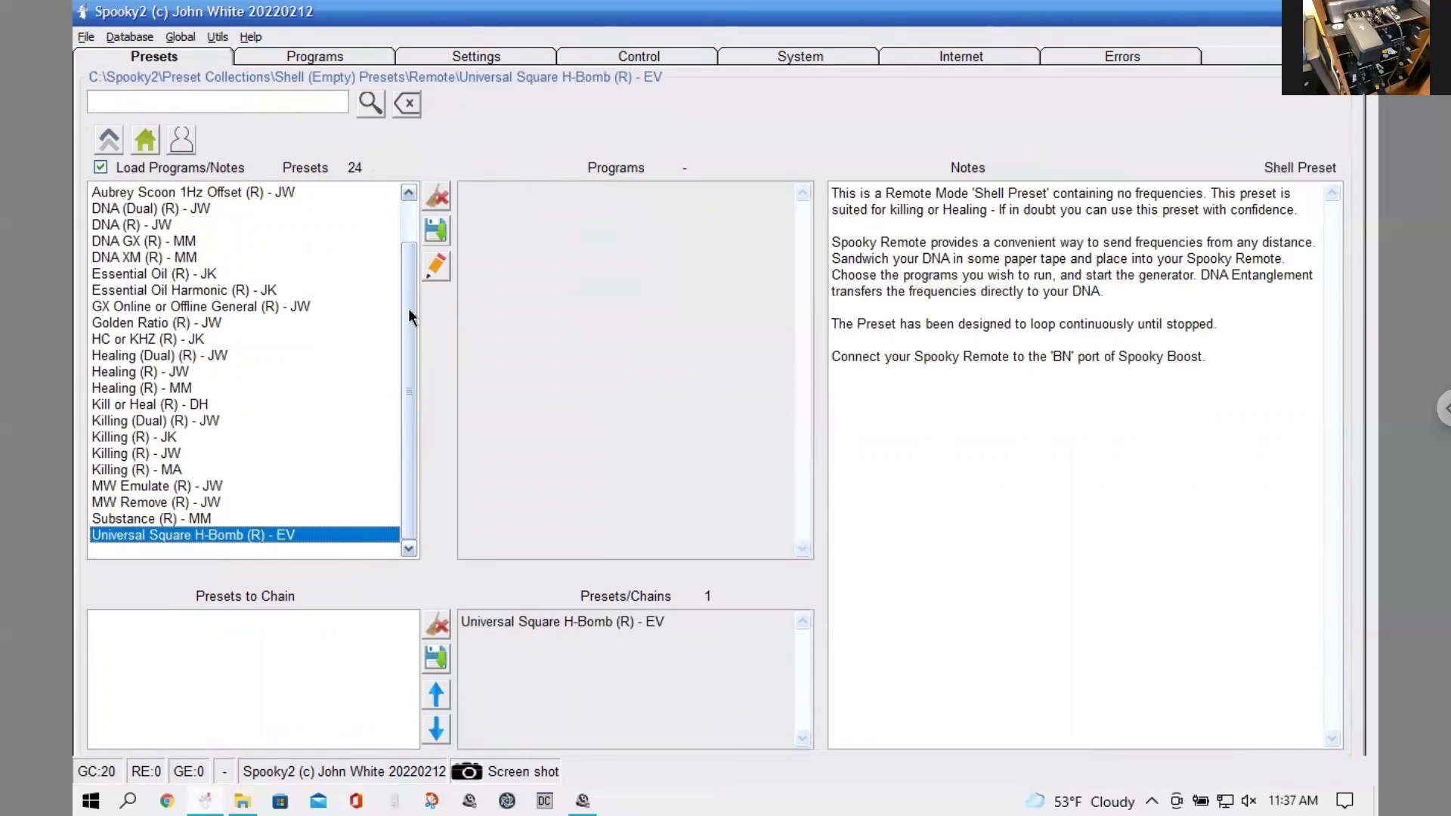
- Add the custom program PAIN TEST AhM .5 from the search results to the loaded programs
click(346, 58)
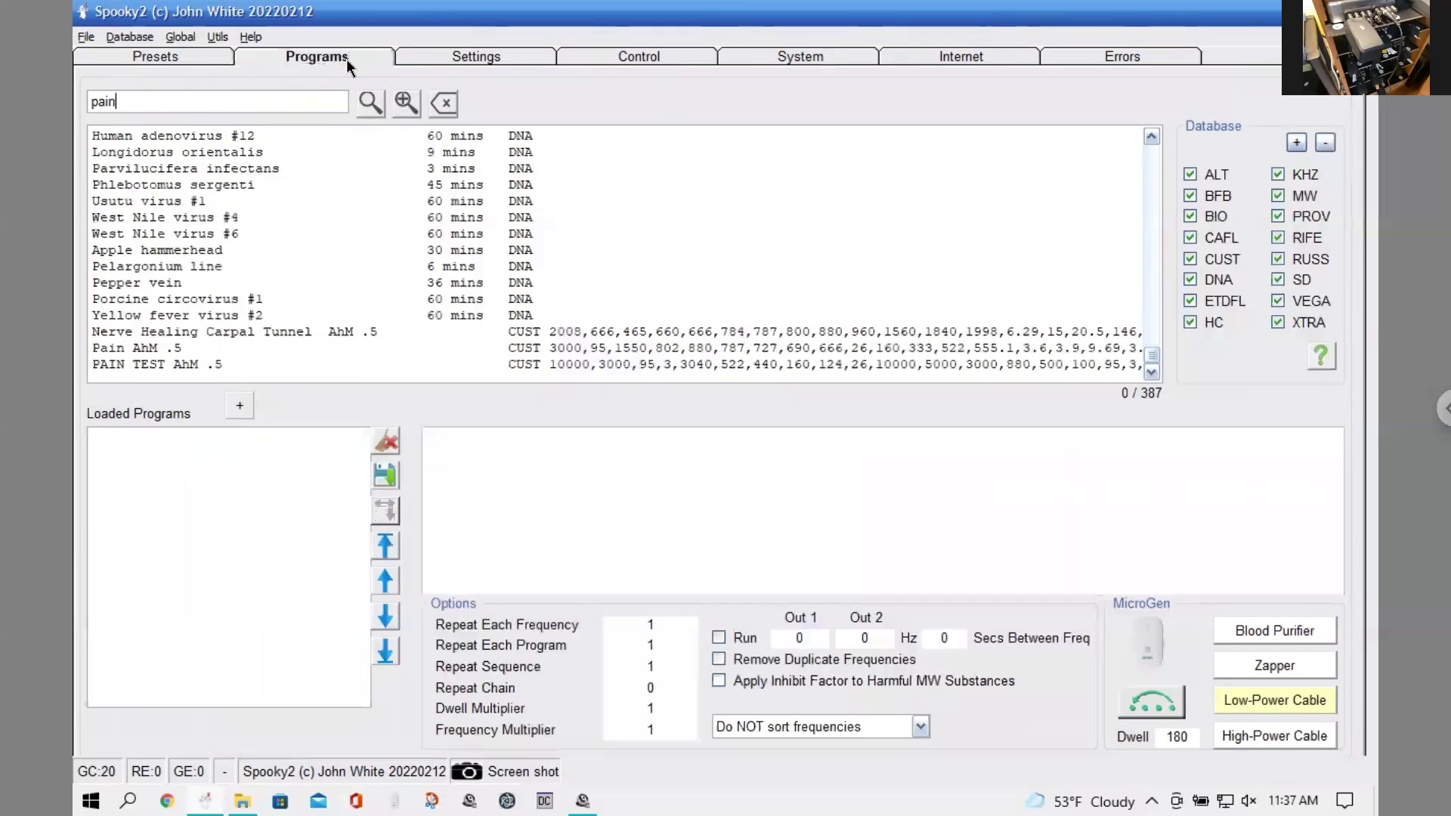
click(186, 363)
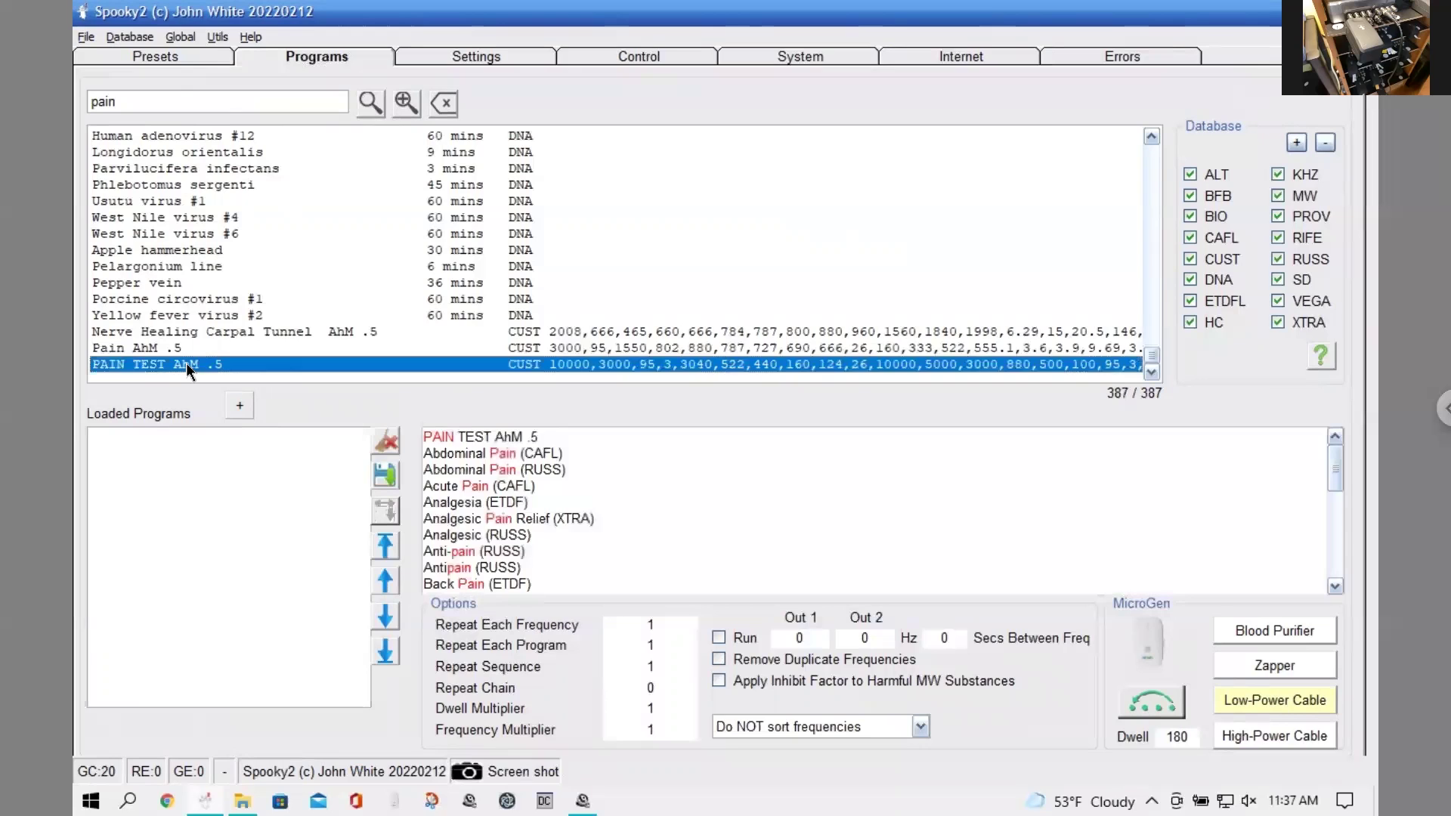
click(239, 409)
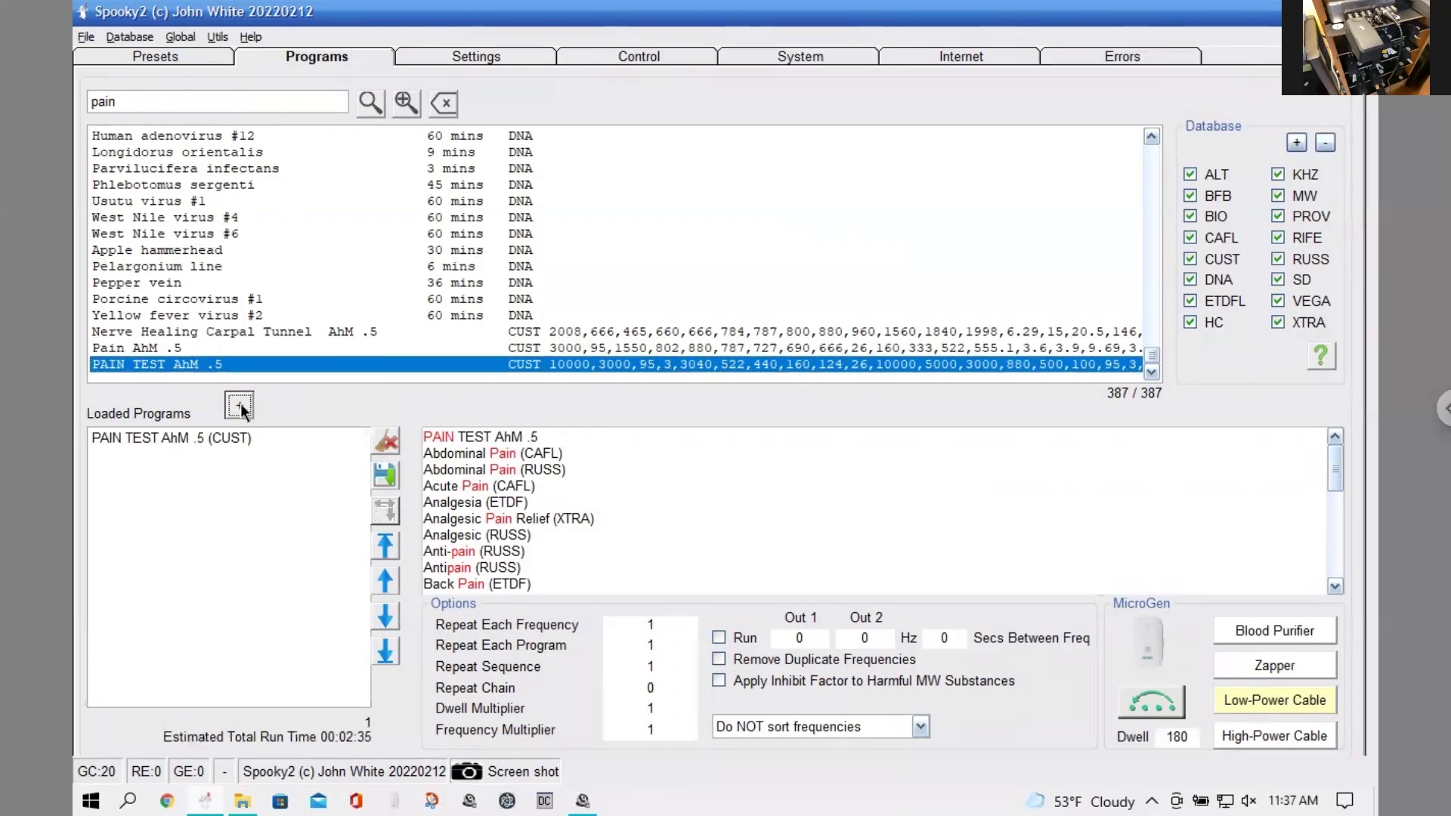
- Set Repeat Sequence to 0 for continuous looping and enable Remove Duplicate Frequencies
double_click(646, 668)
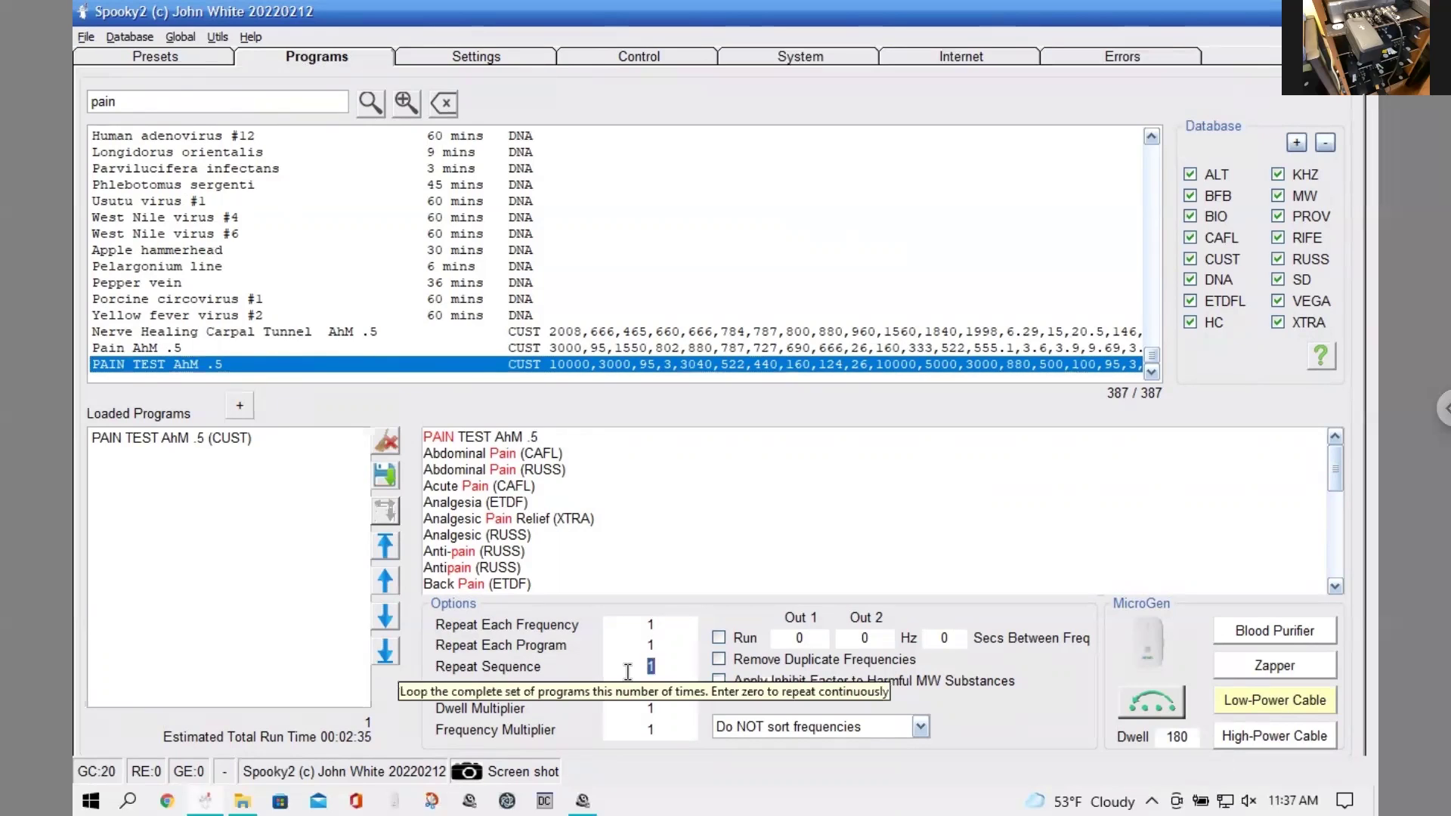
text(0)
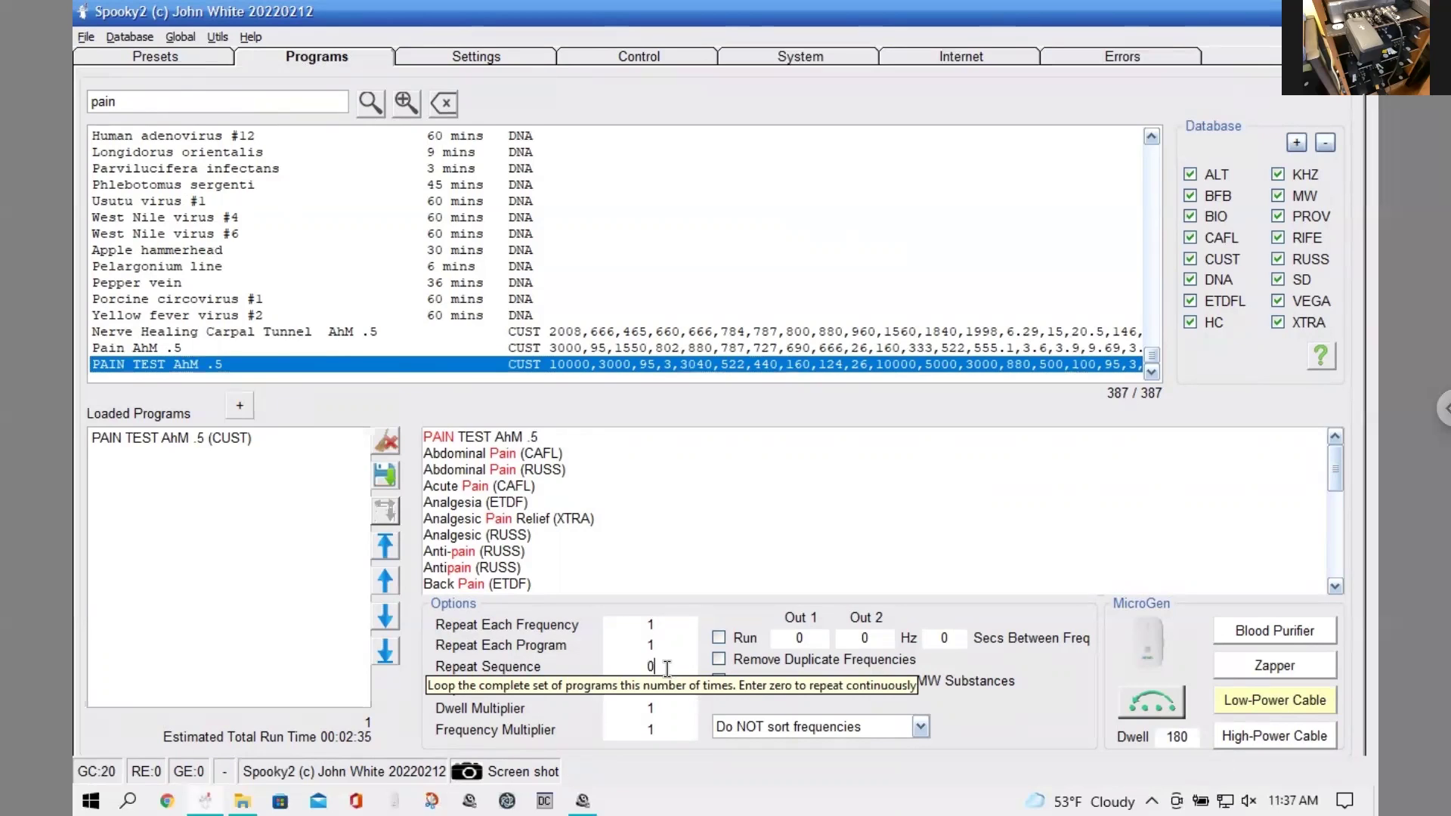
click(719, 659)
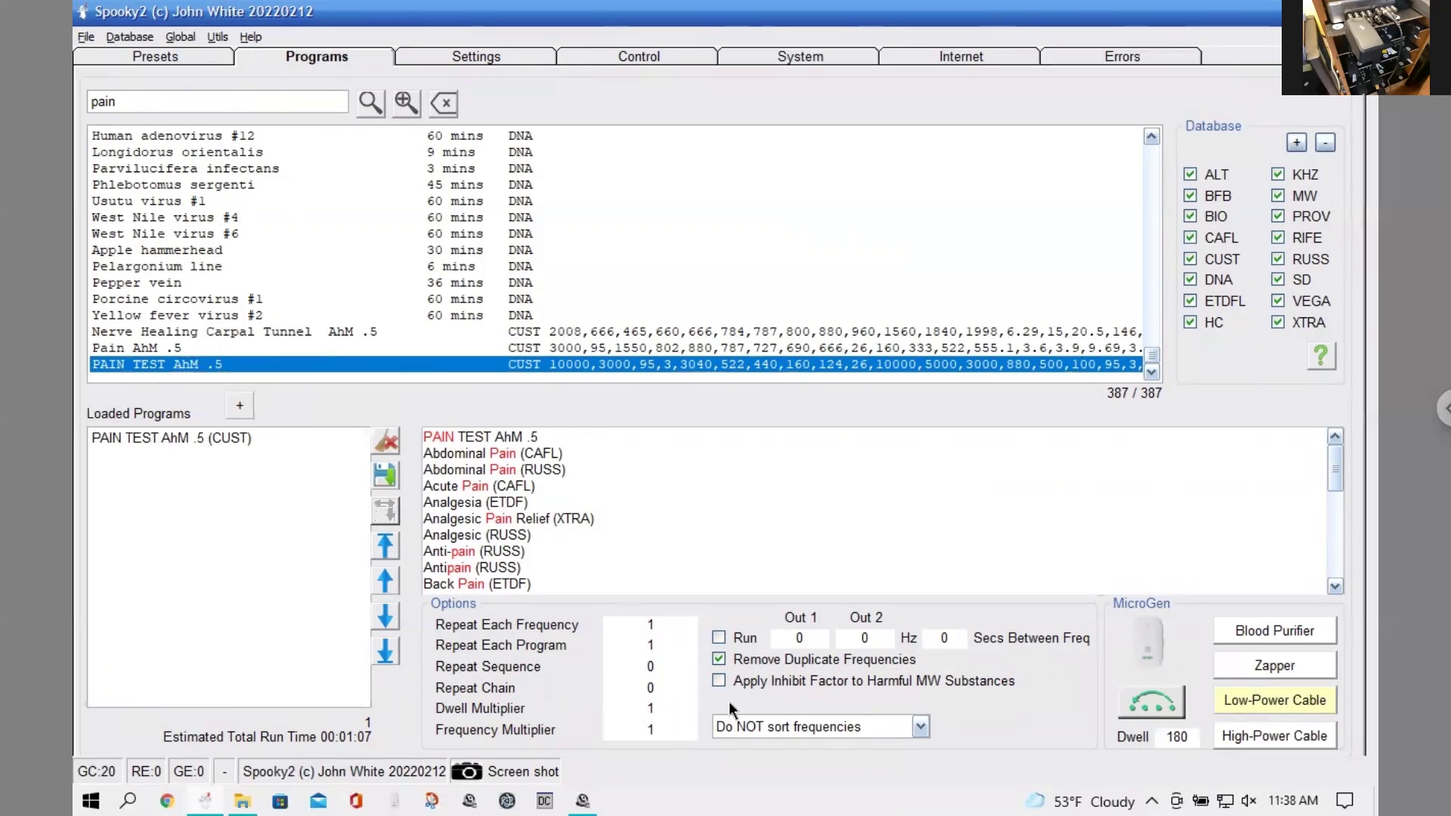
- Set the output control to Out 2 Runs Every Second Frequency and check the program's estimated run time
click(492, 58)
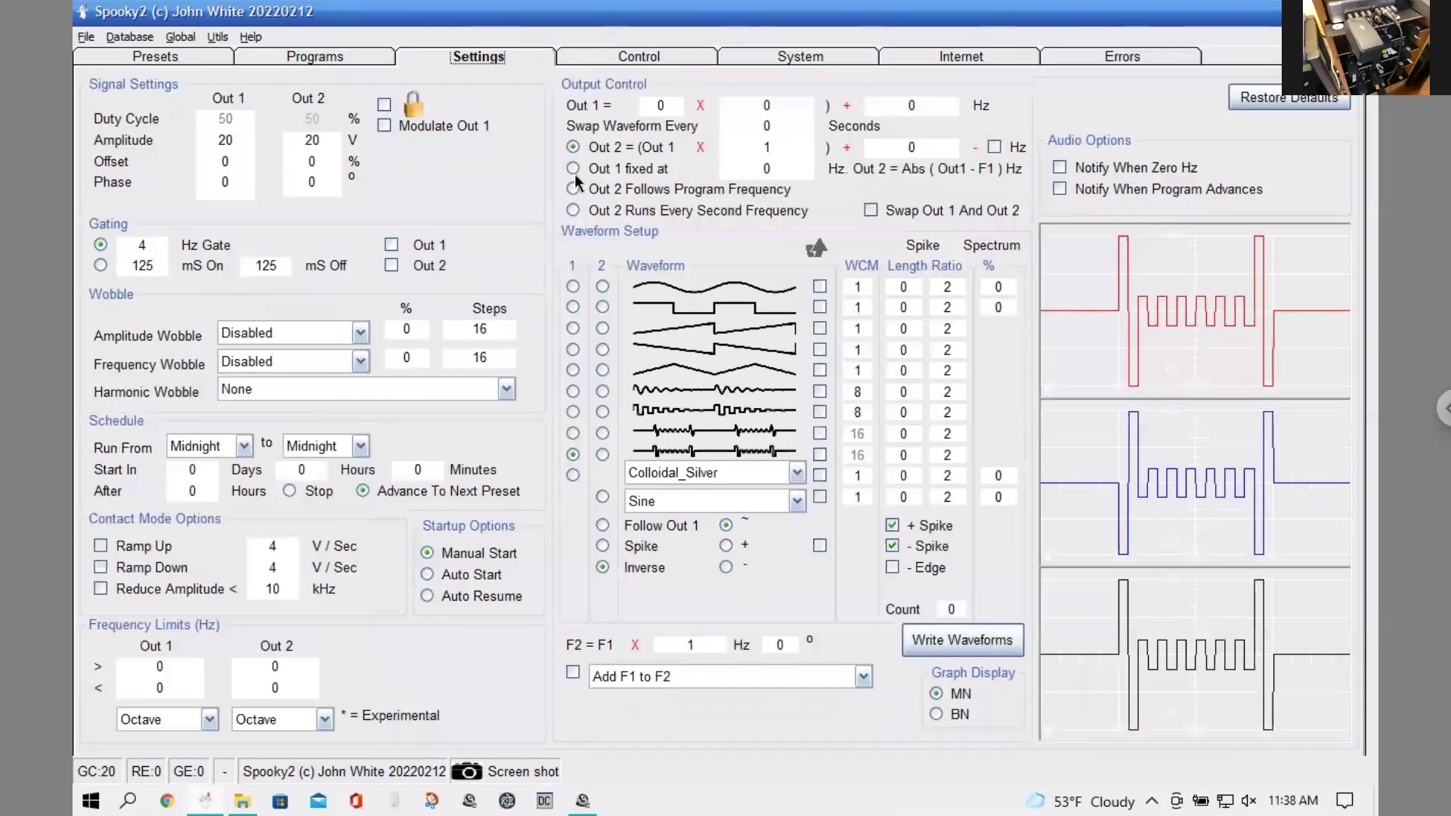
click(573, 212)
click(349, 59)
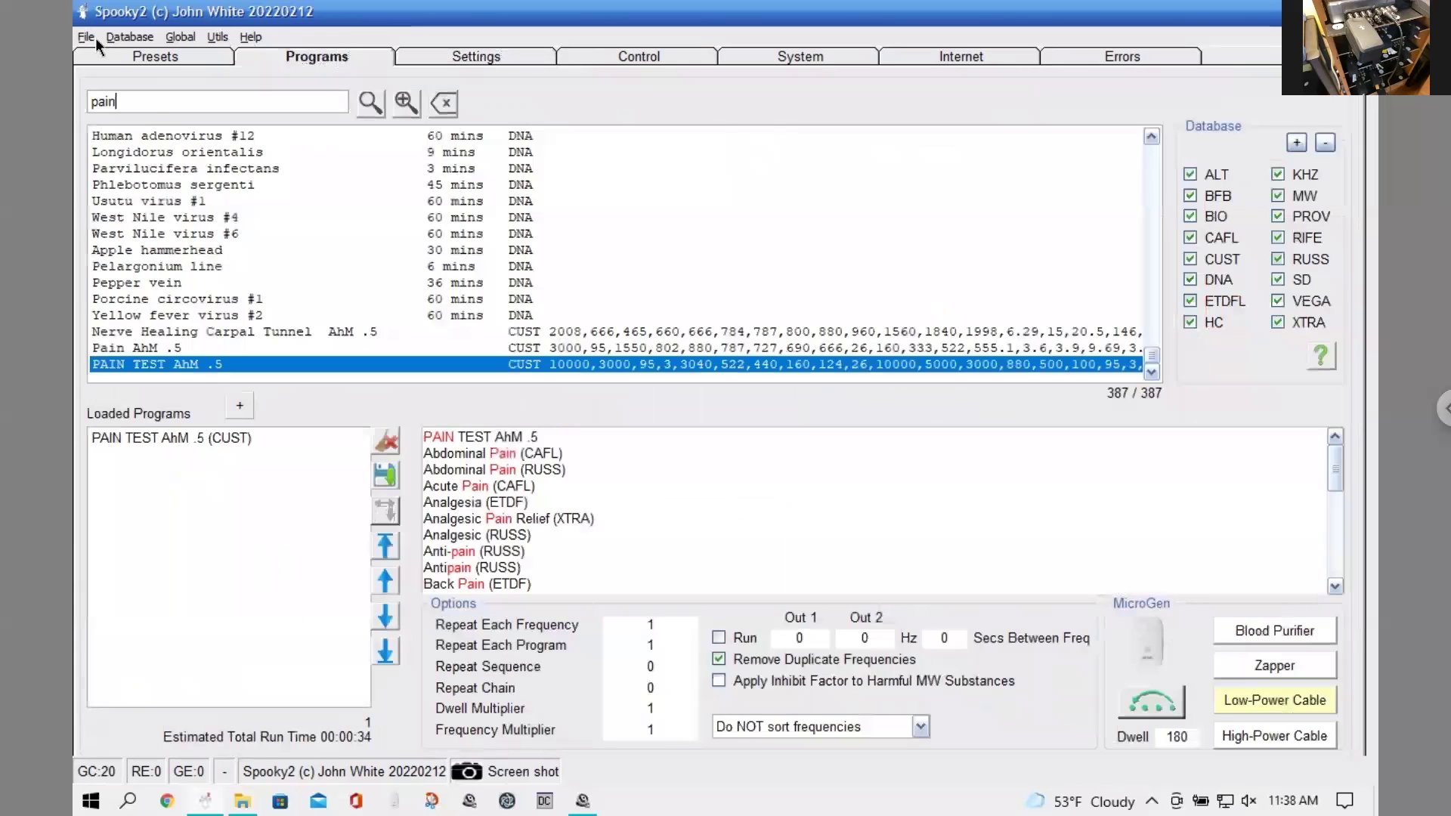
key(alt)
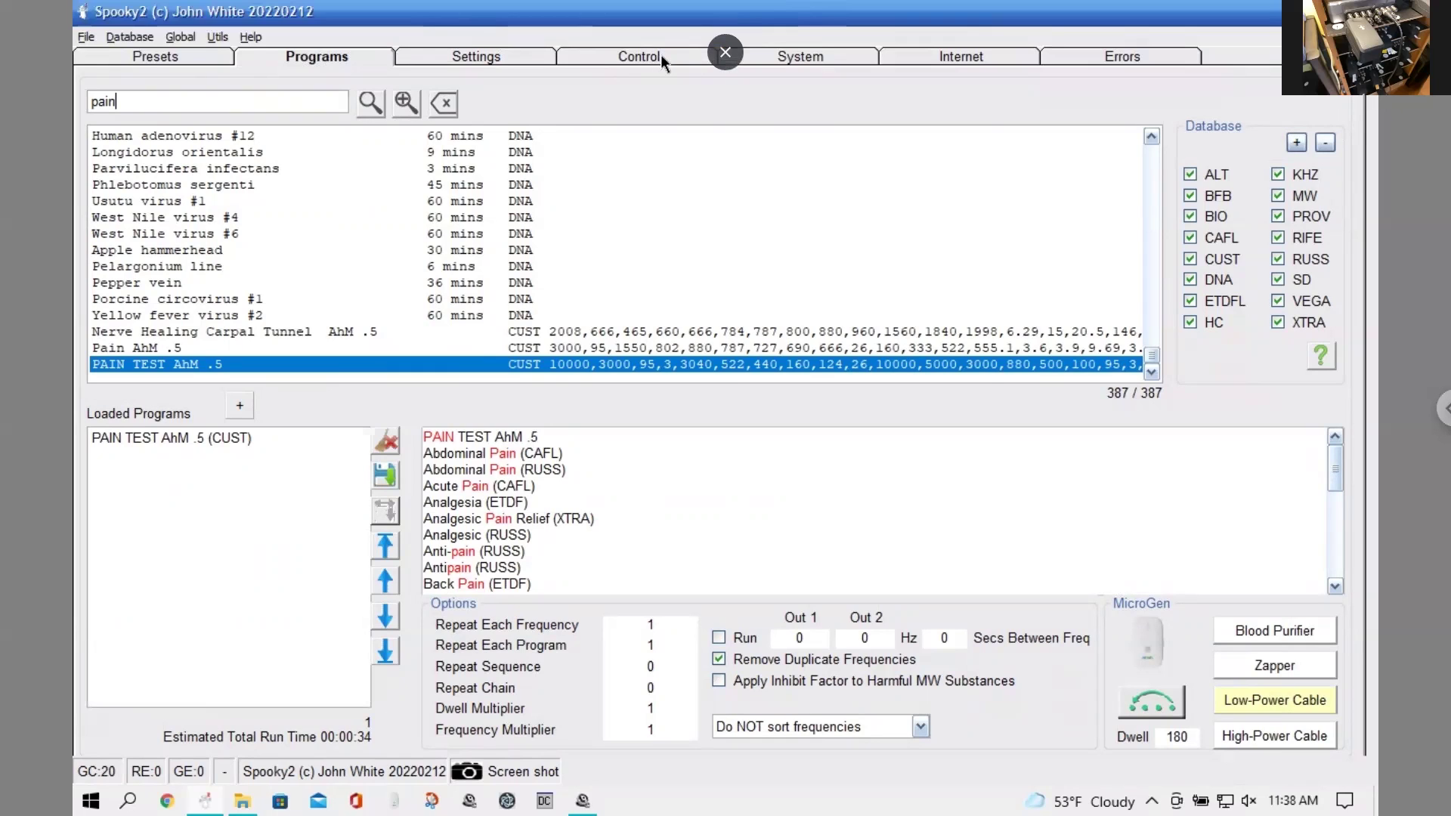
- Save the preset in the user EXPERIMENTAL folder under the existing file name PAIN TEST AhM USHB (IM).txt
click(185, 58)
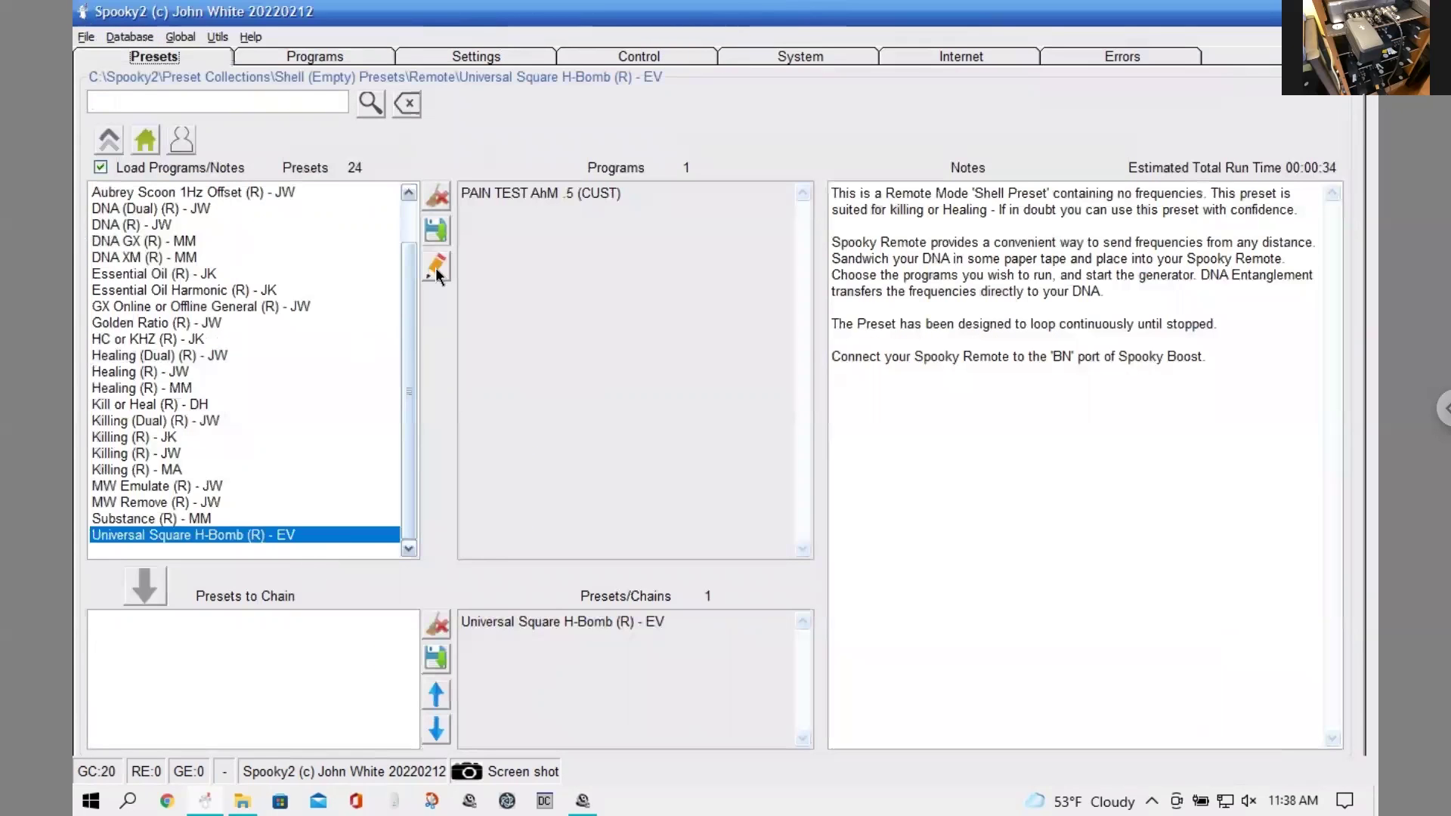
click(436, 232)
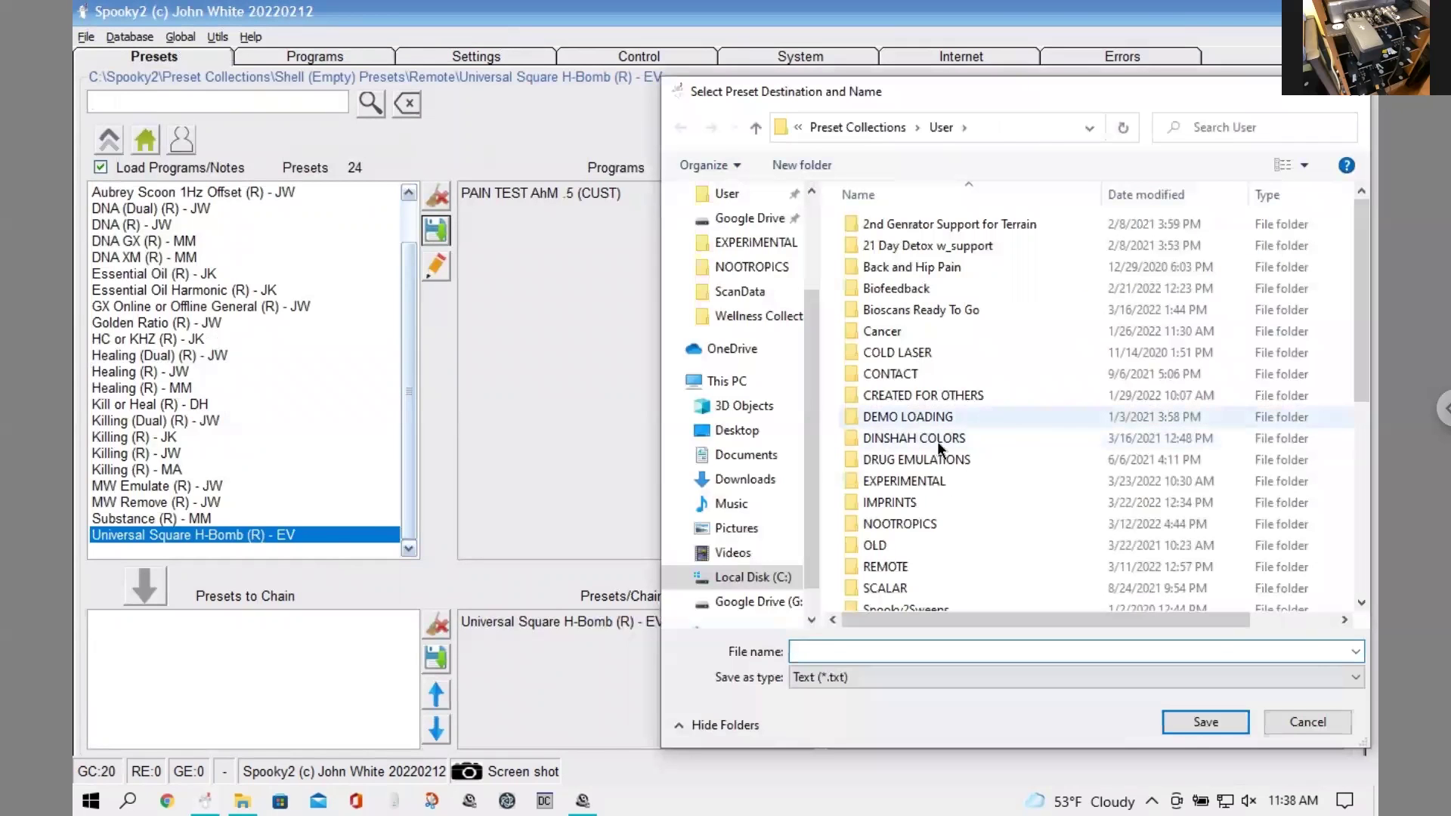
double_click(857, 480)
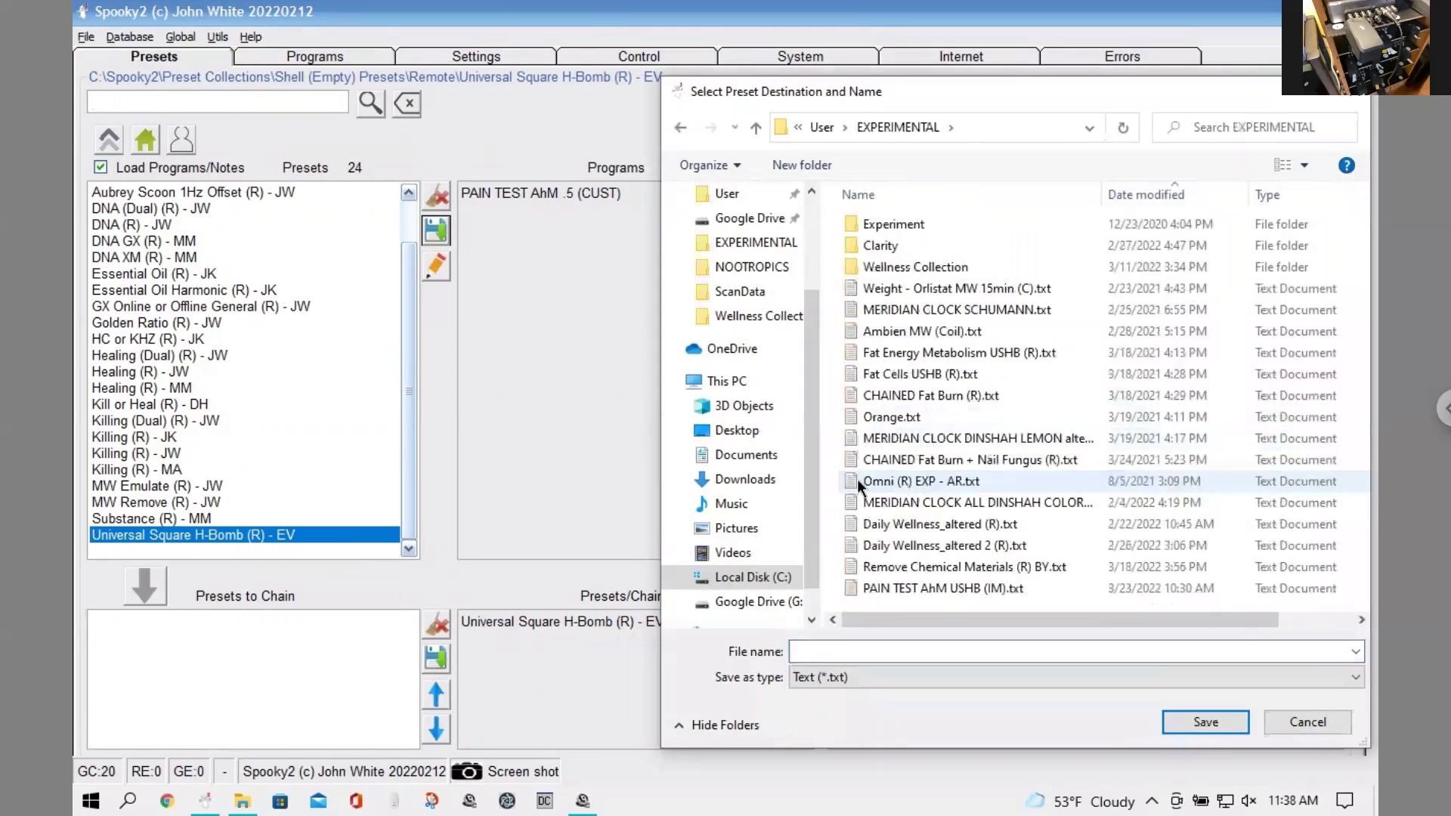
click(891, 587)
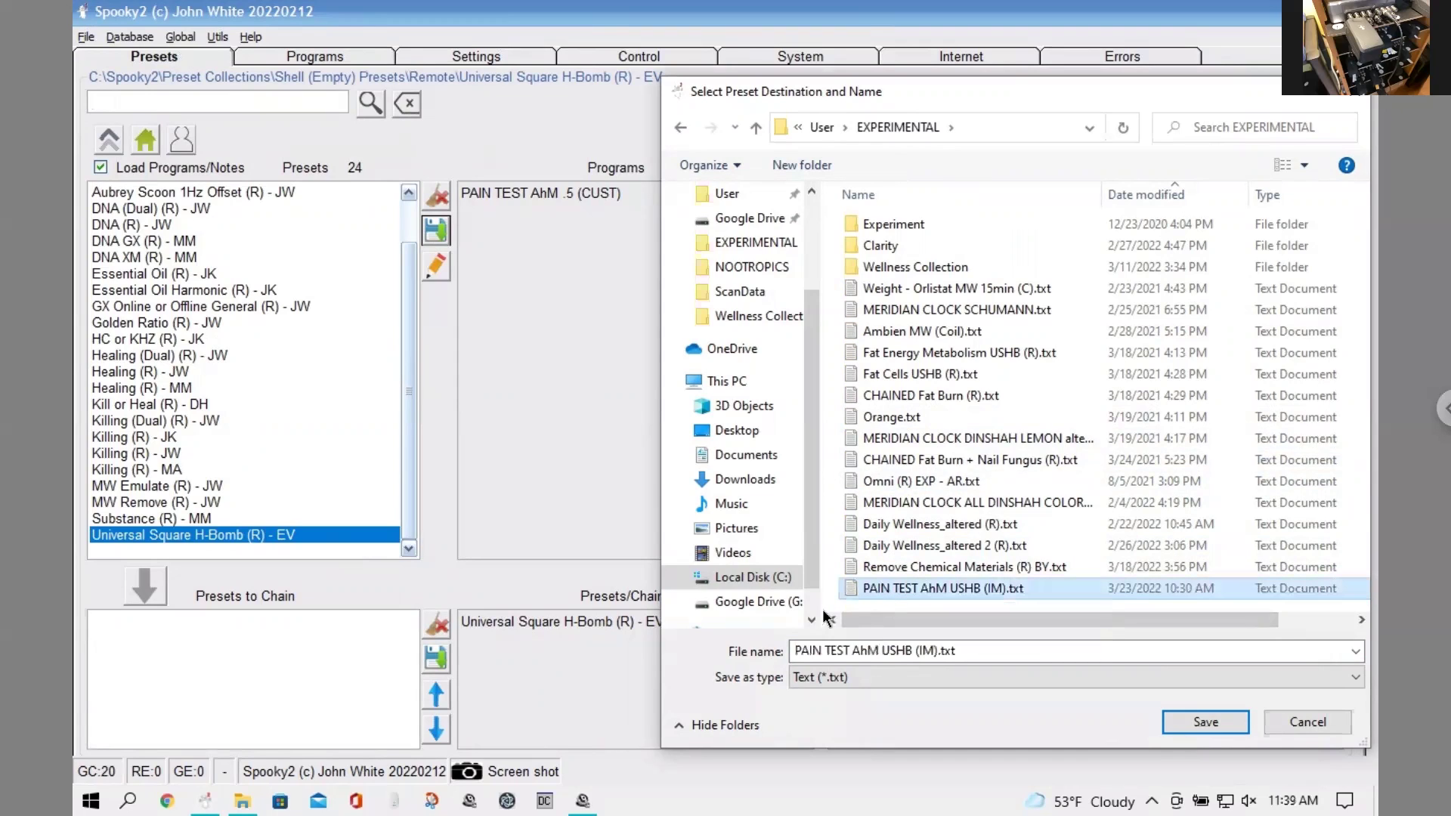
click(1203, 724)
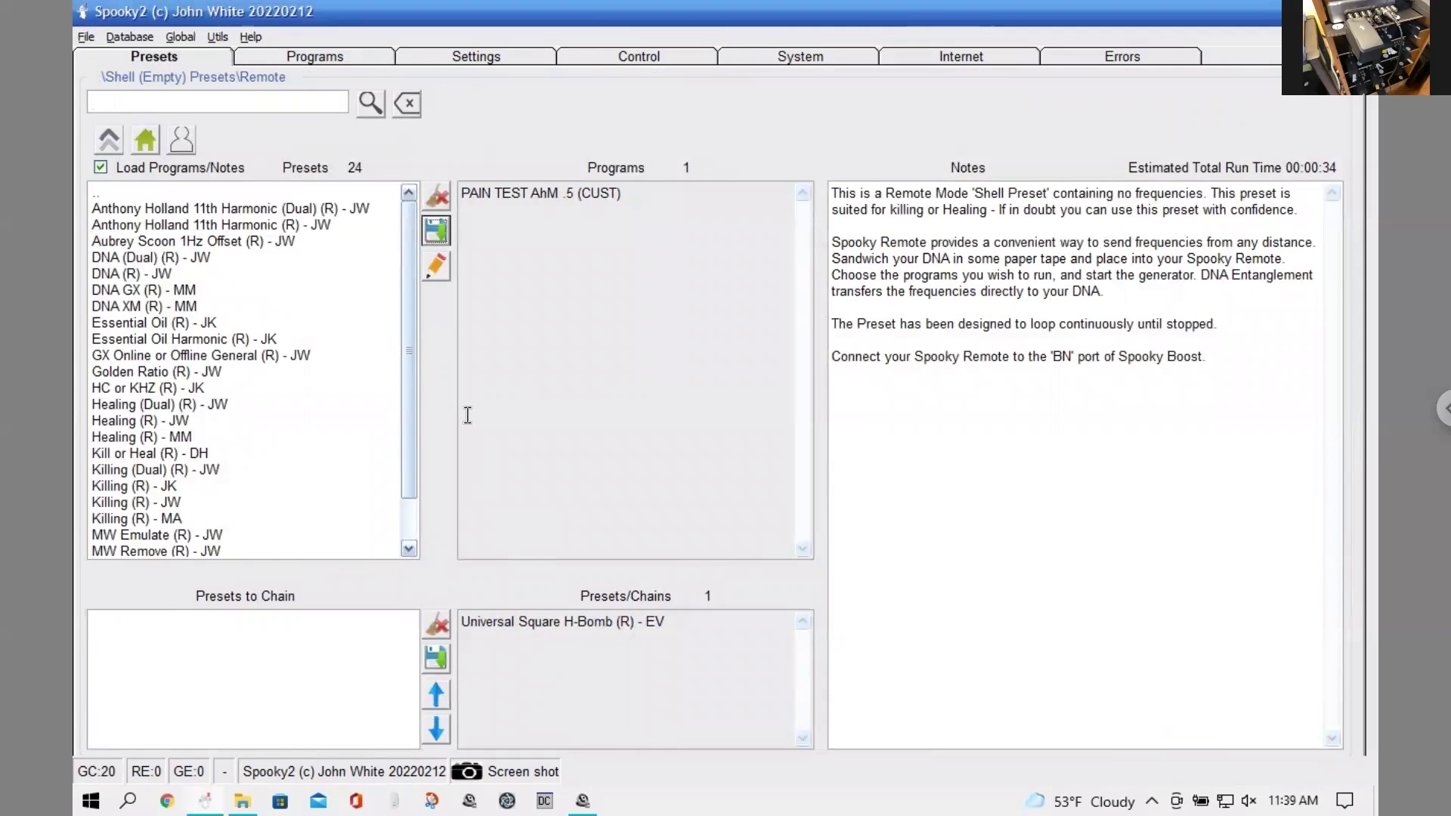
- Load the PAIN TEST AhM USHB (IM) preset from the user EXPERIMENTAL folder and check its programs and settings
drag(409, 362, 409, 494)
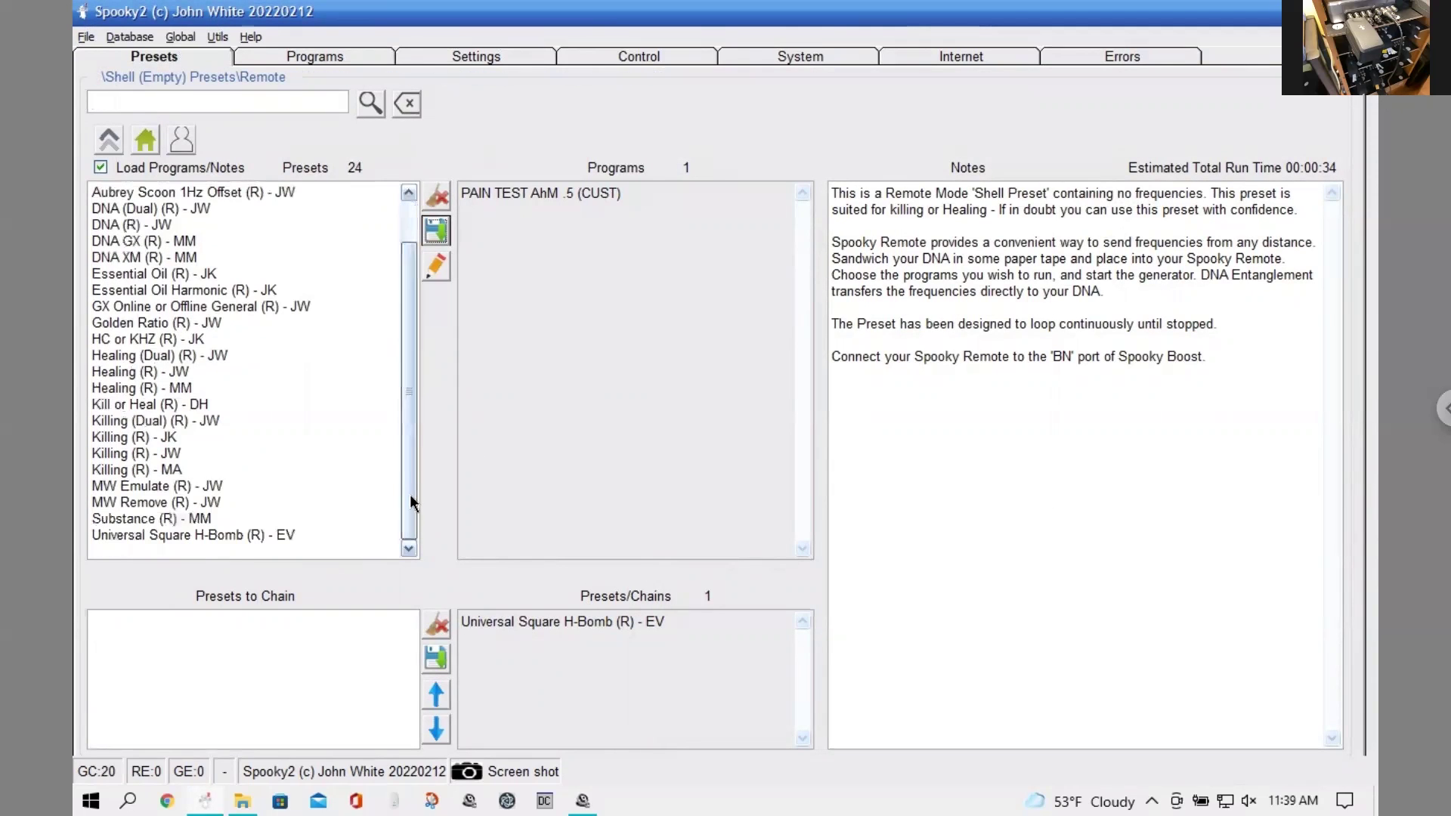
click(180, 145)
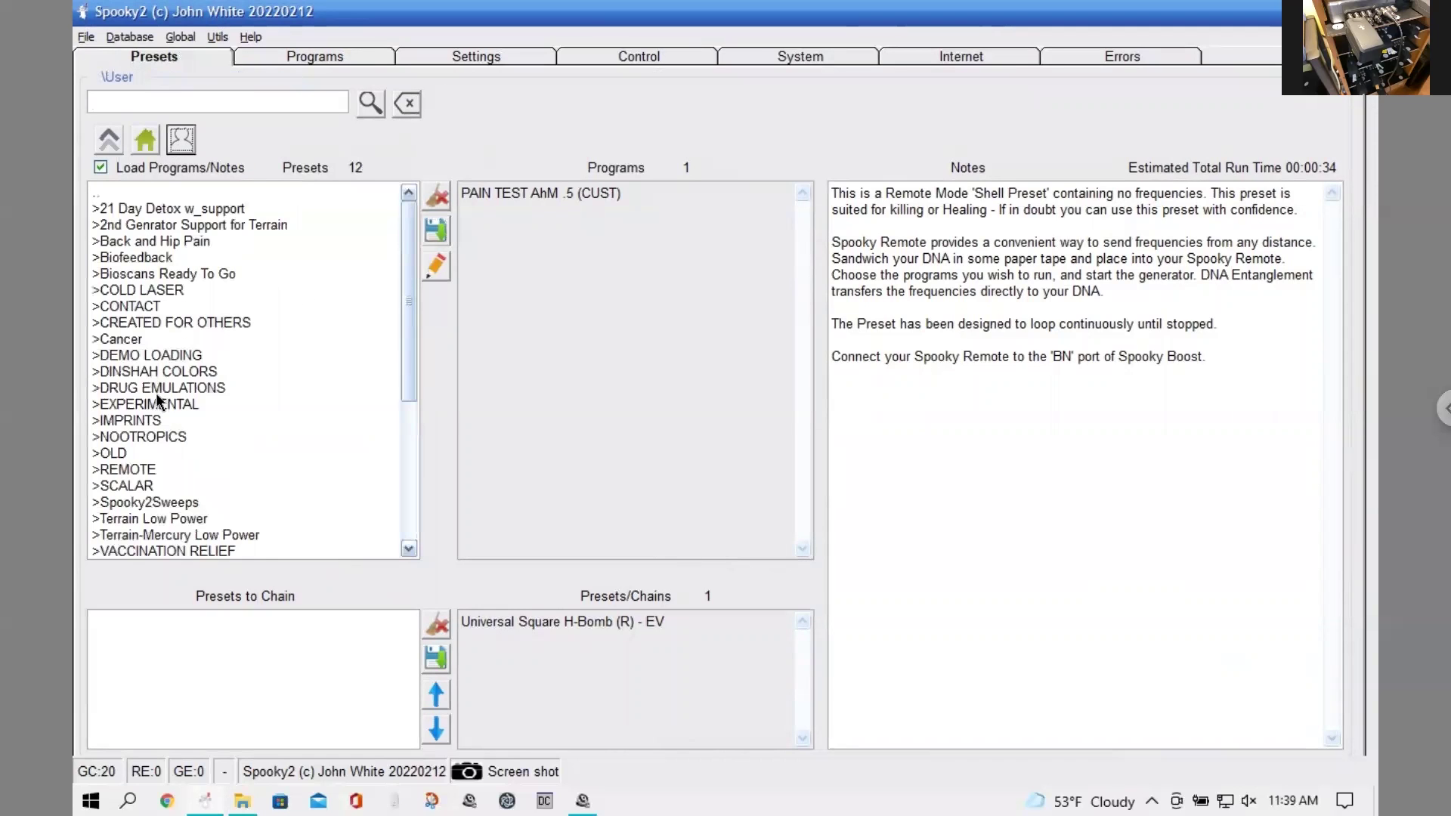
double_click(157, 403)
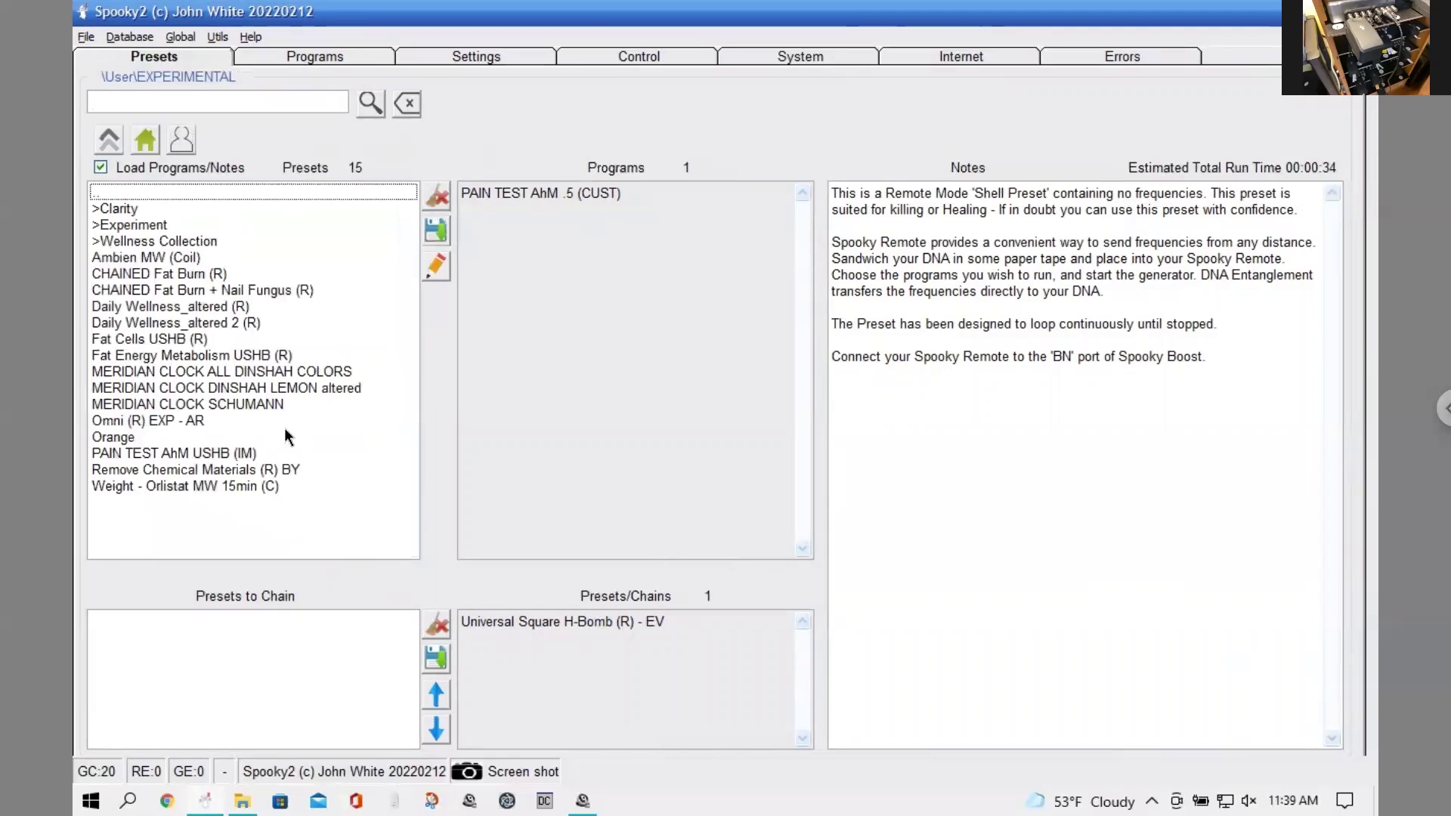
click(149, 453)
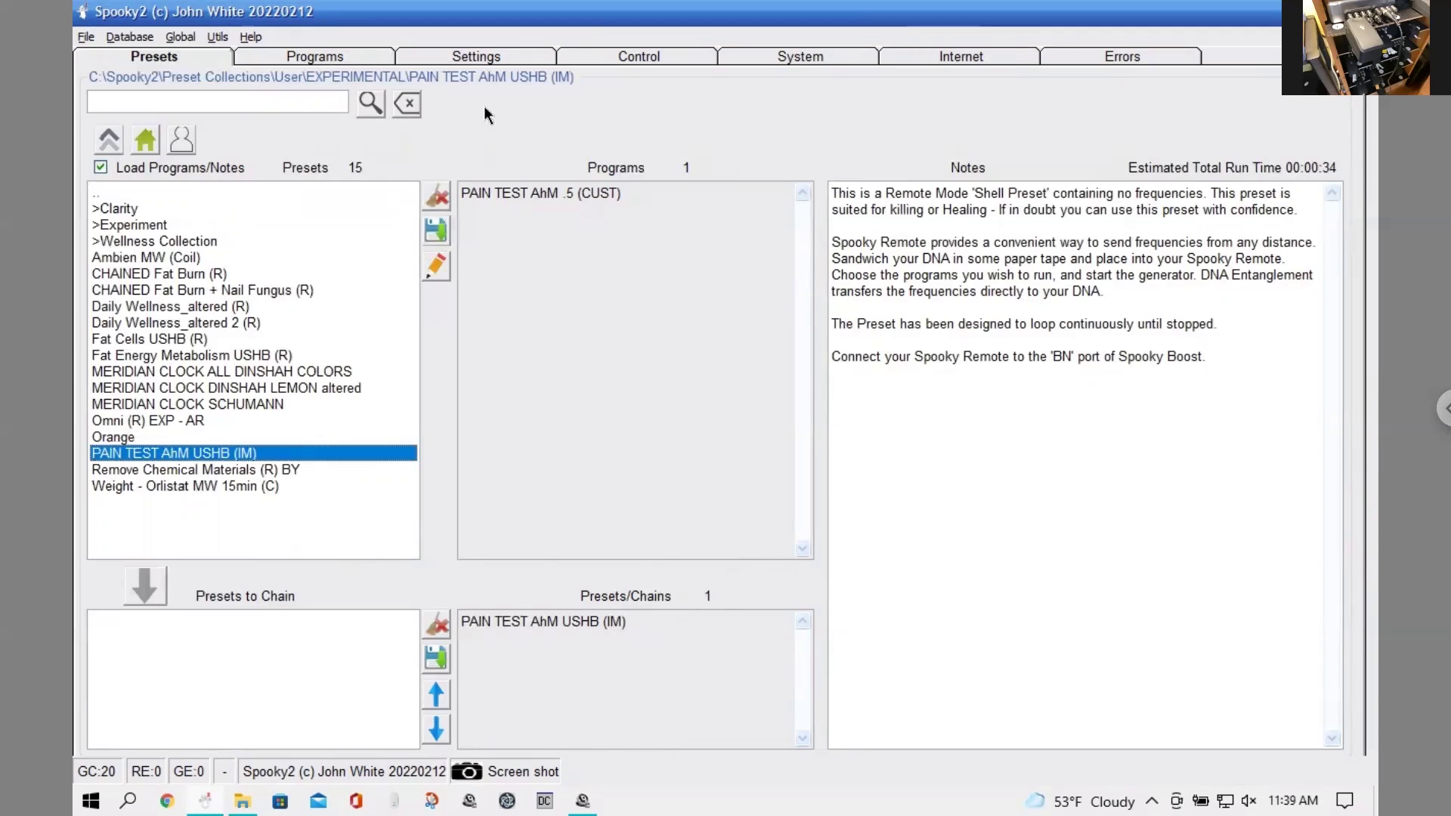
click(311, 56)
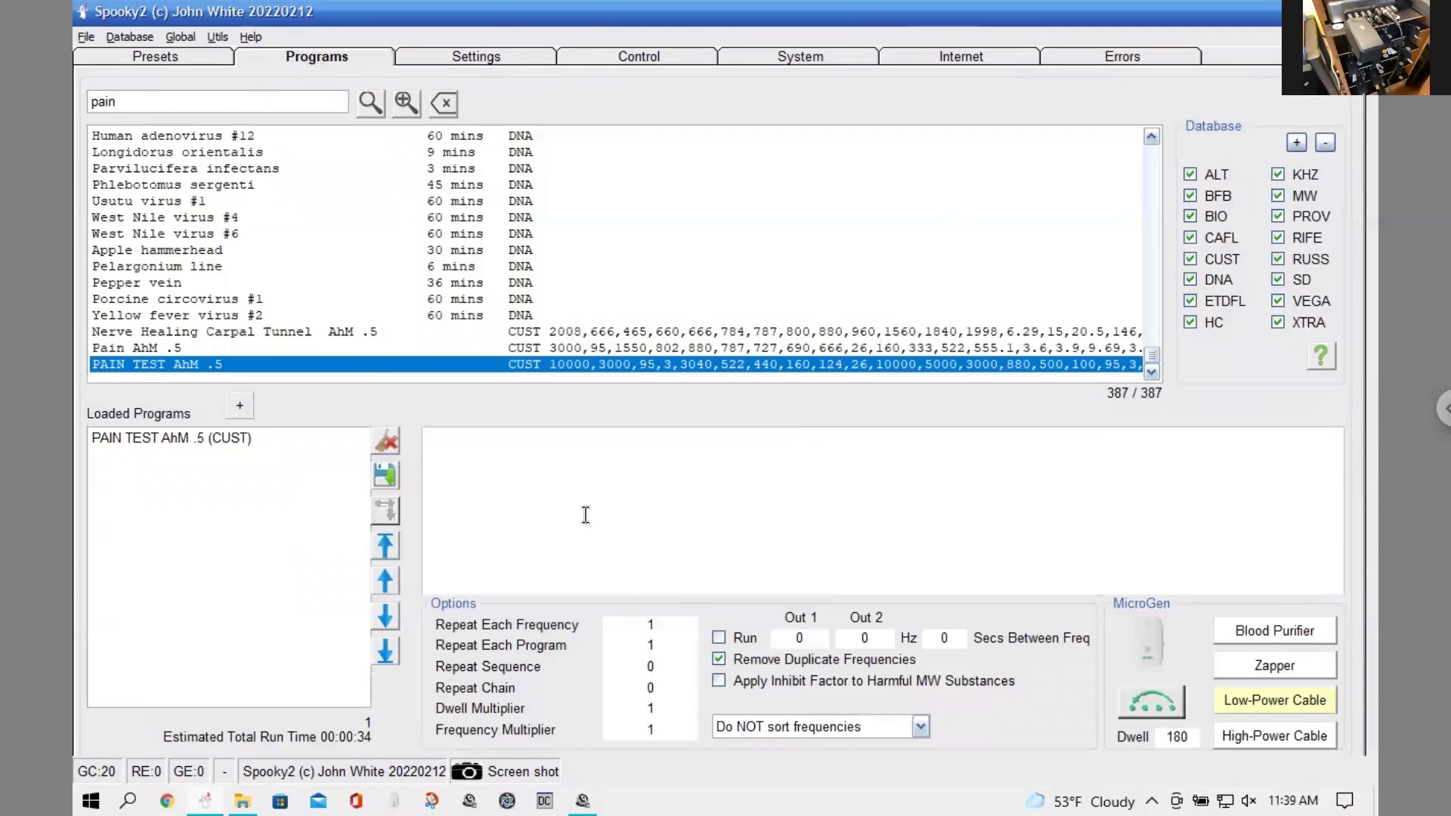
click(504, 59)
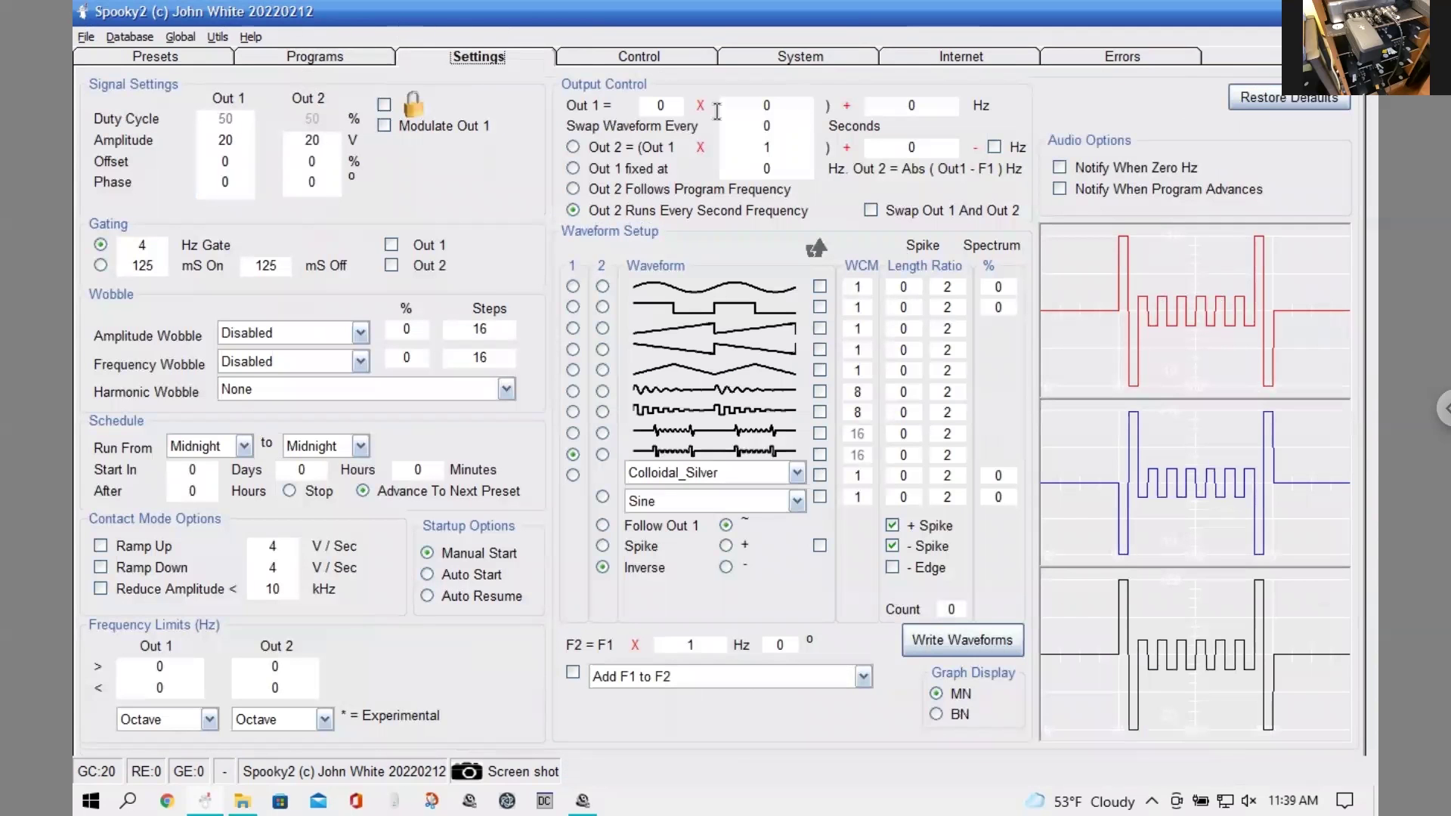
- Enable Overwrite Generator and select generator 4 for the loaded preset
click(634, 58)
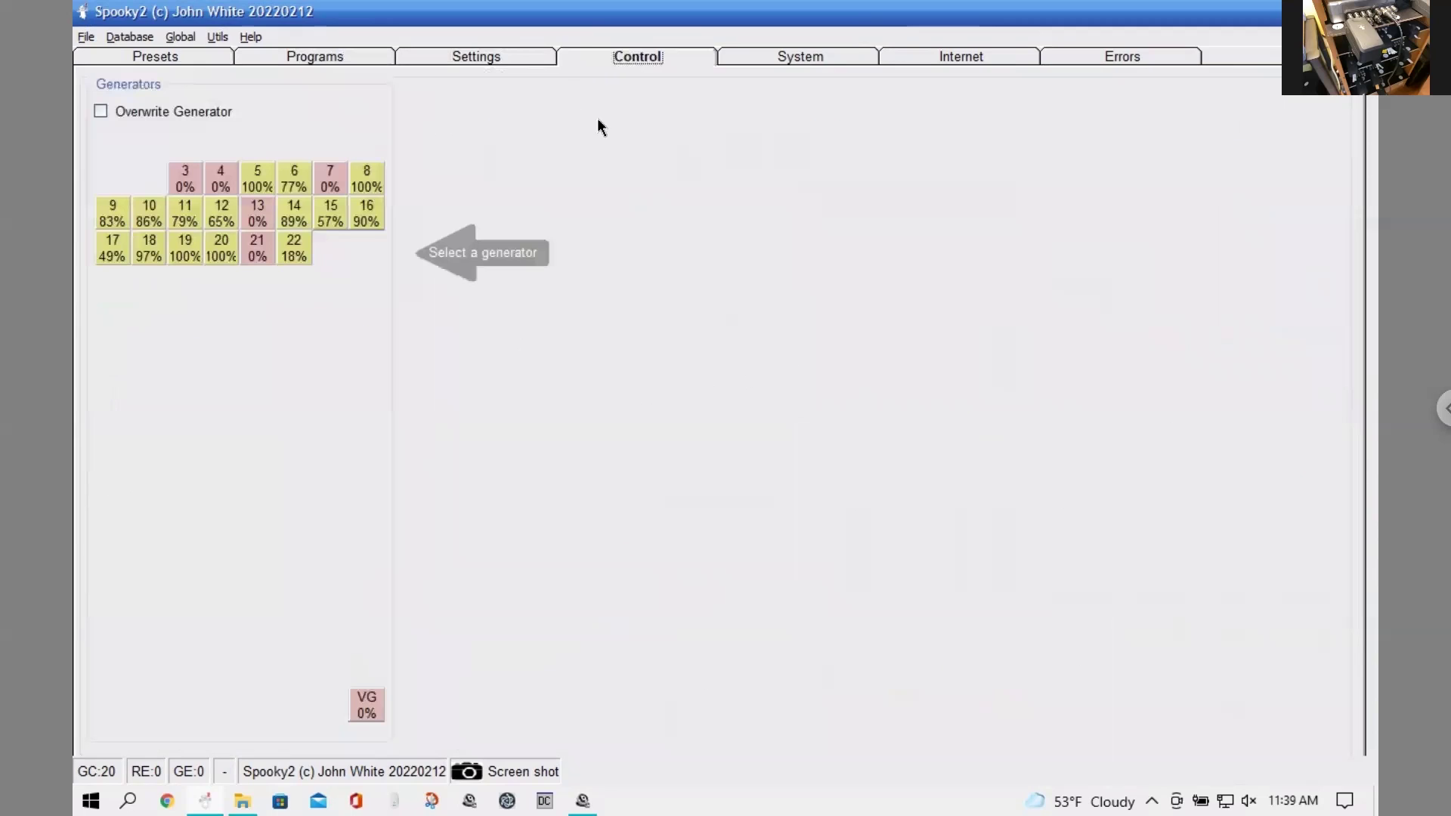
click(100, 115)
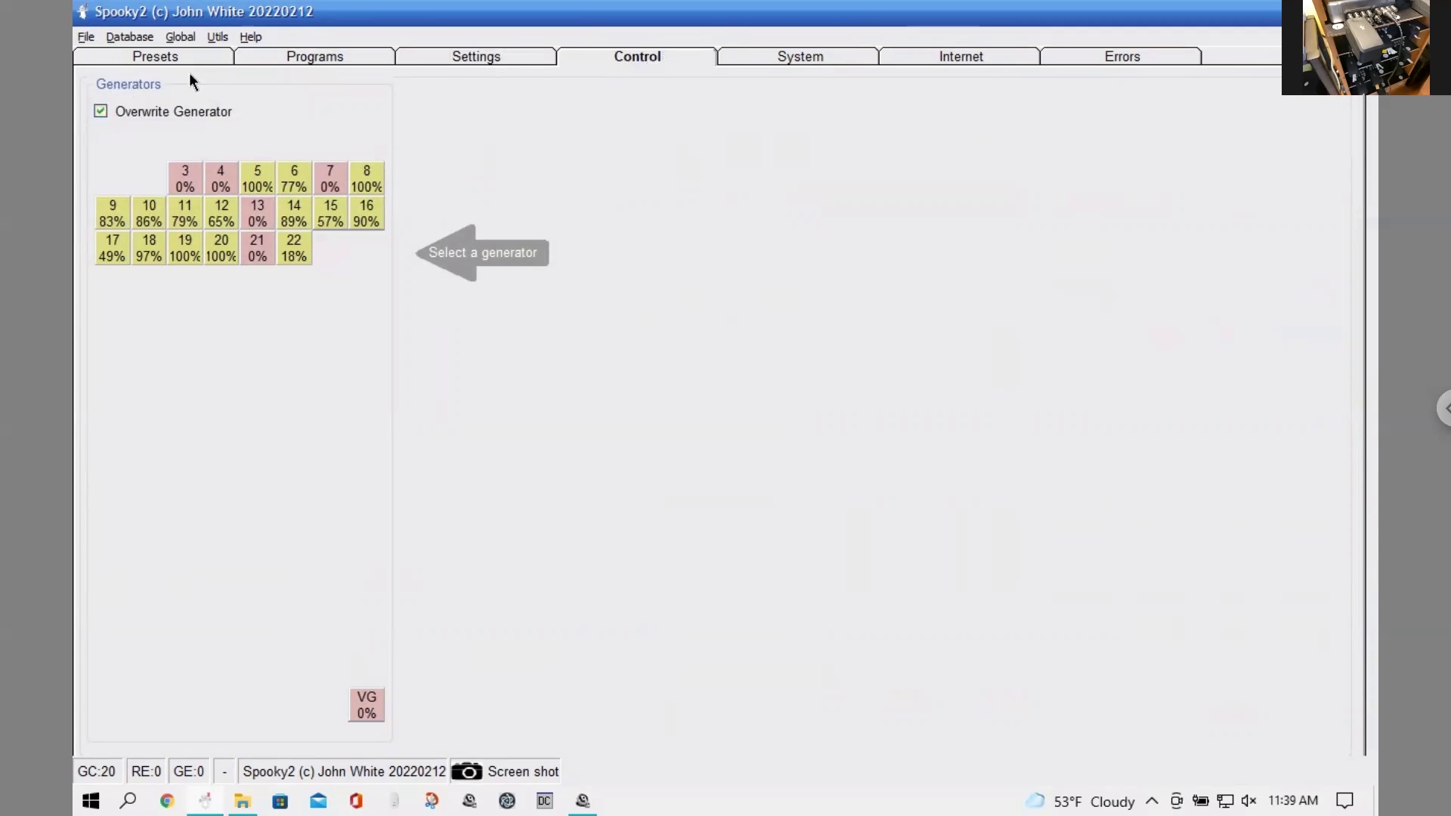
click(221, 185)
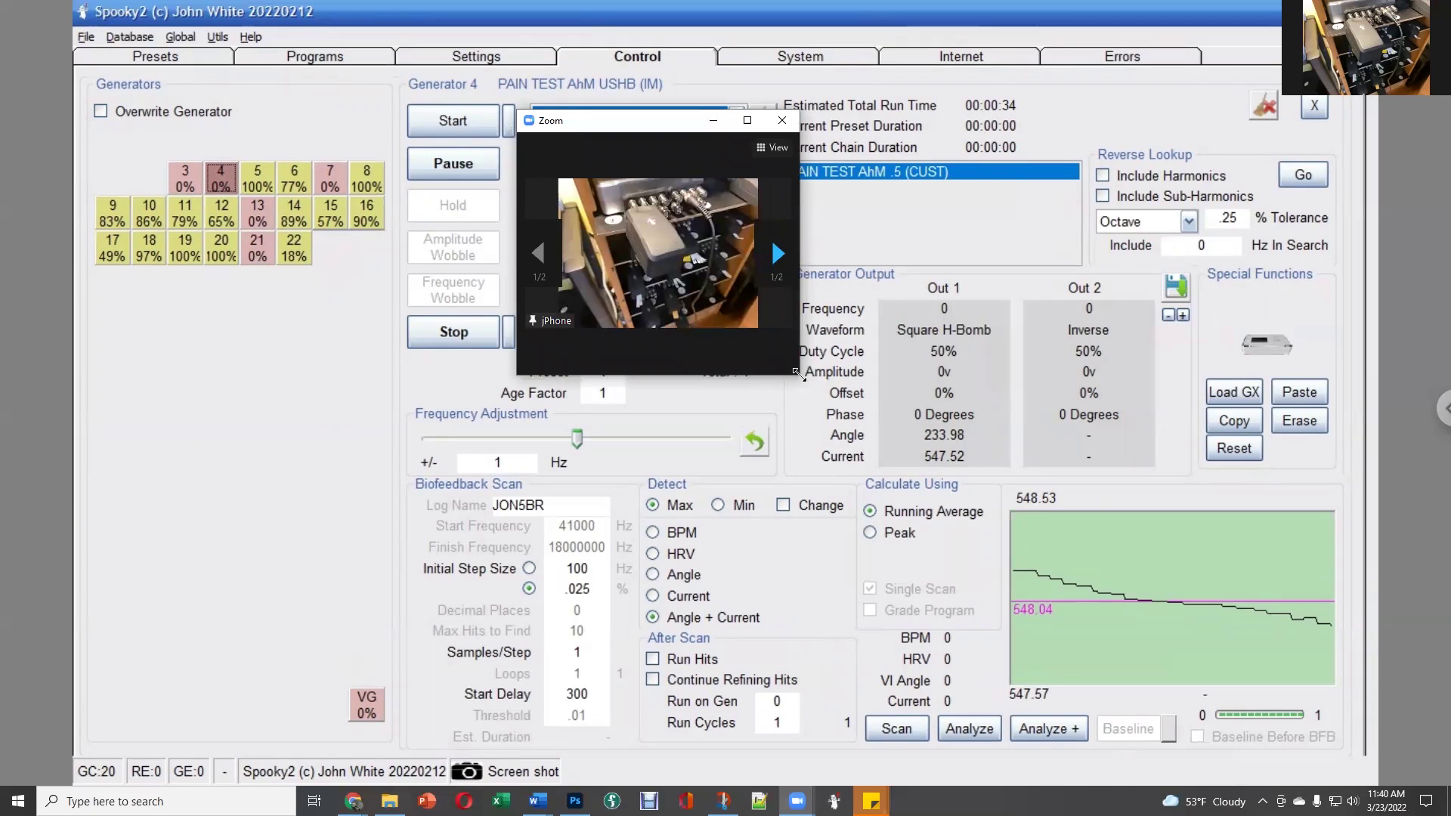
- Enlarge the Zoom meeting window and reposition it to view the generator camera feed together with the participant's video
drag(796, 372, 1323, 759)
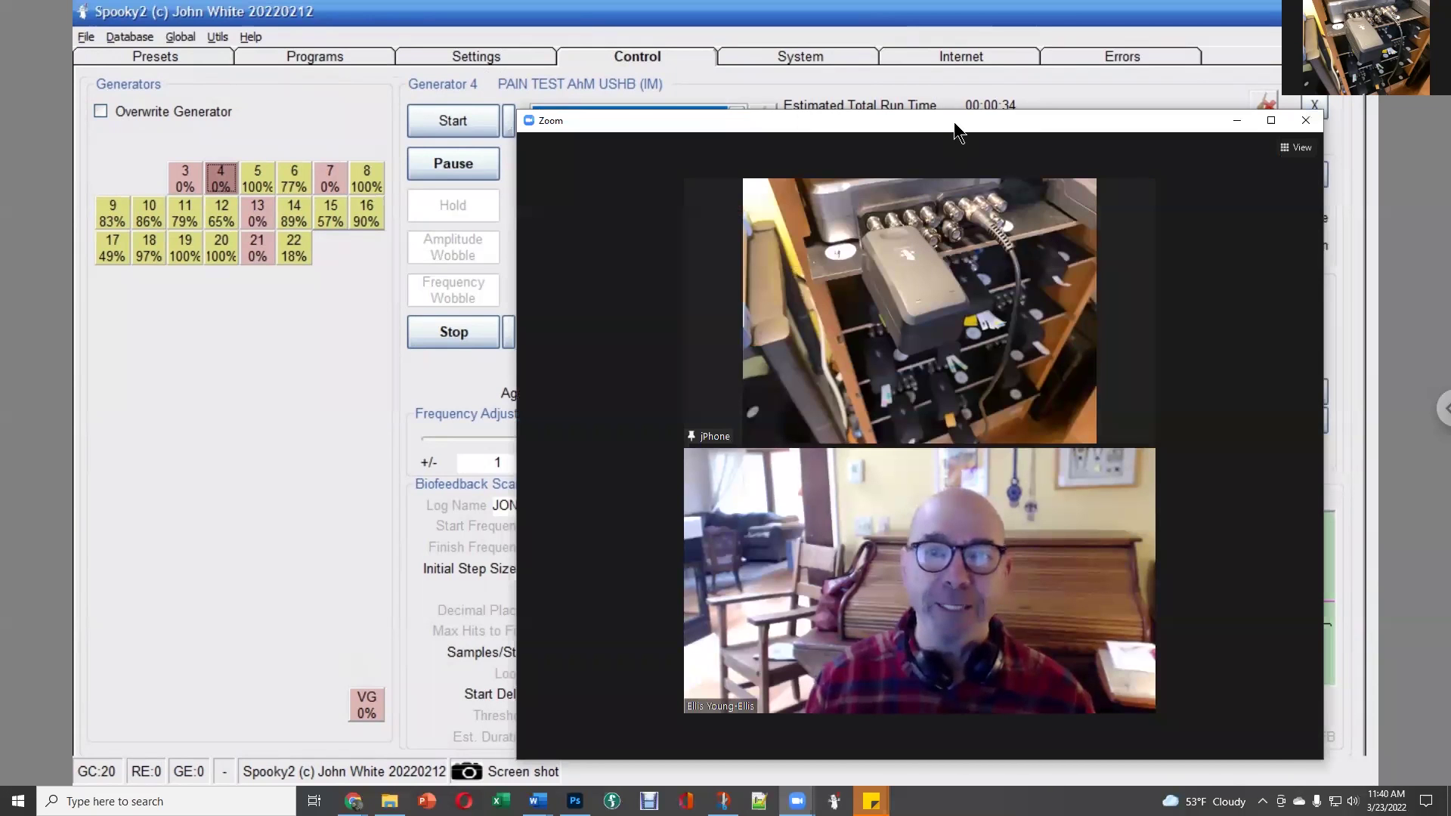
drag(952, 121, 915, 117)
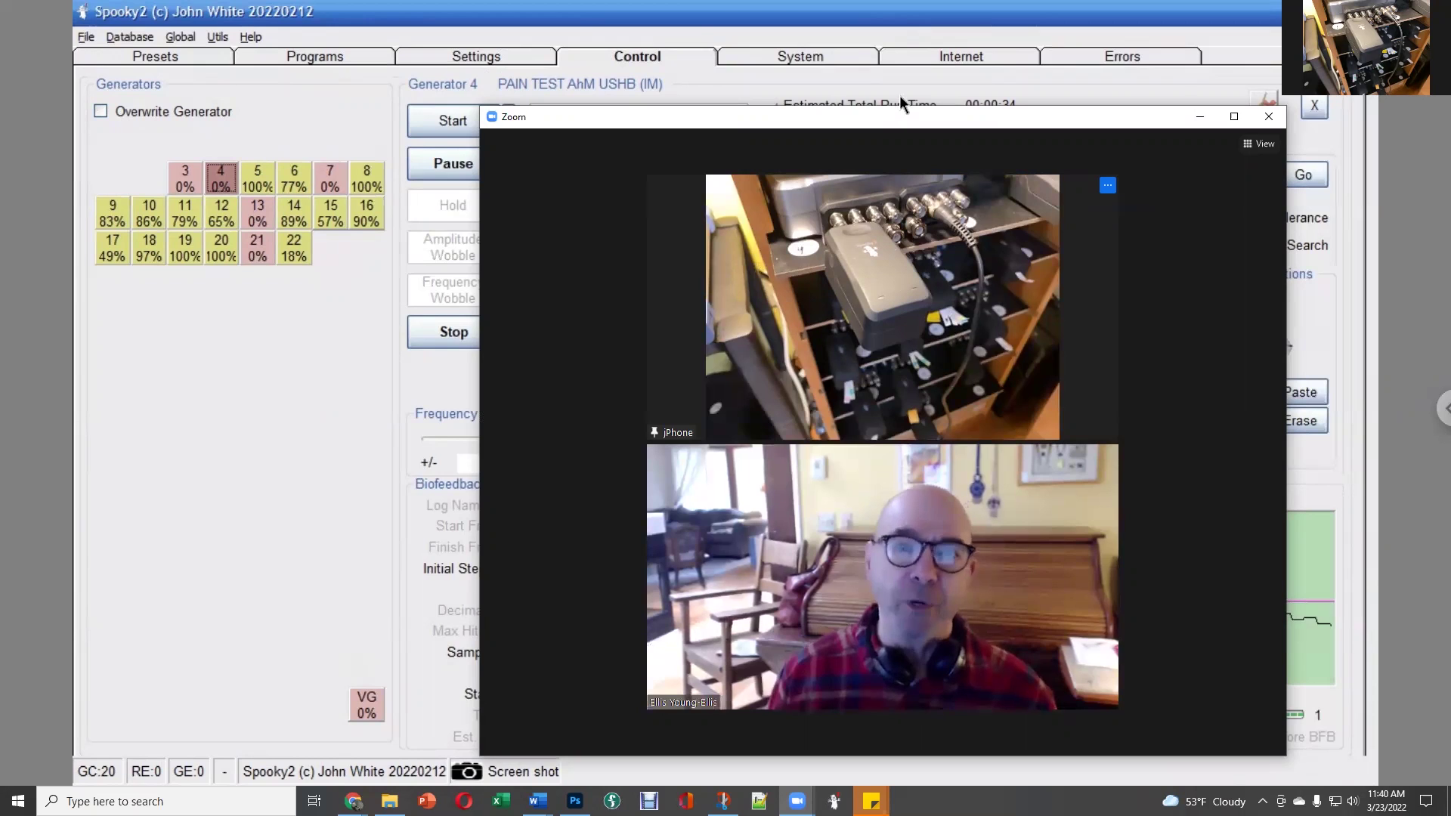
drag(899, 117, 788, 107)
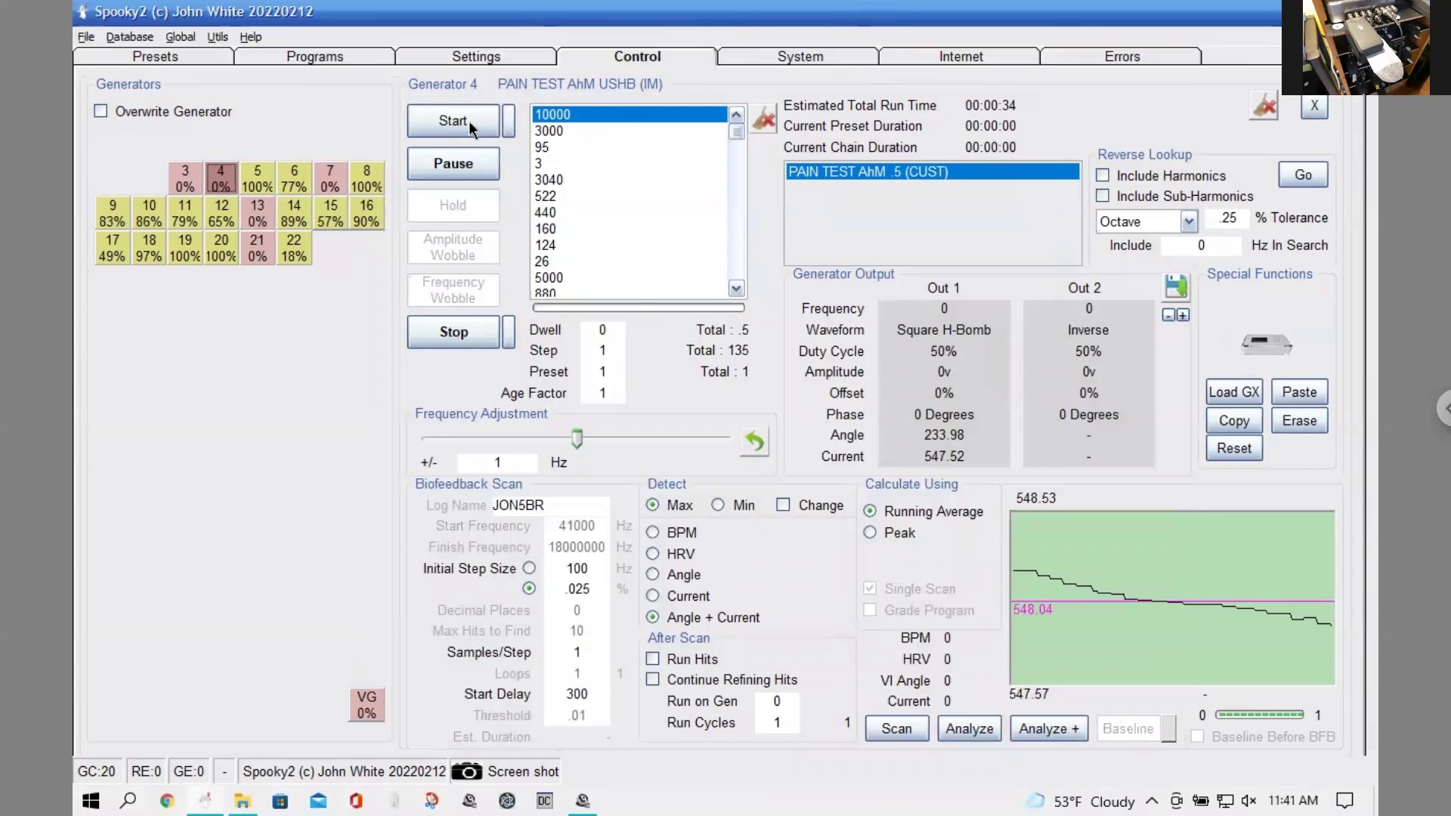
- Start the PAIN TEST AhM USHB (IM) preset on generator 4 and globally unpause all paused generators
click(469, 120)
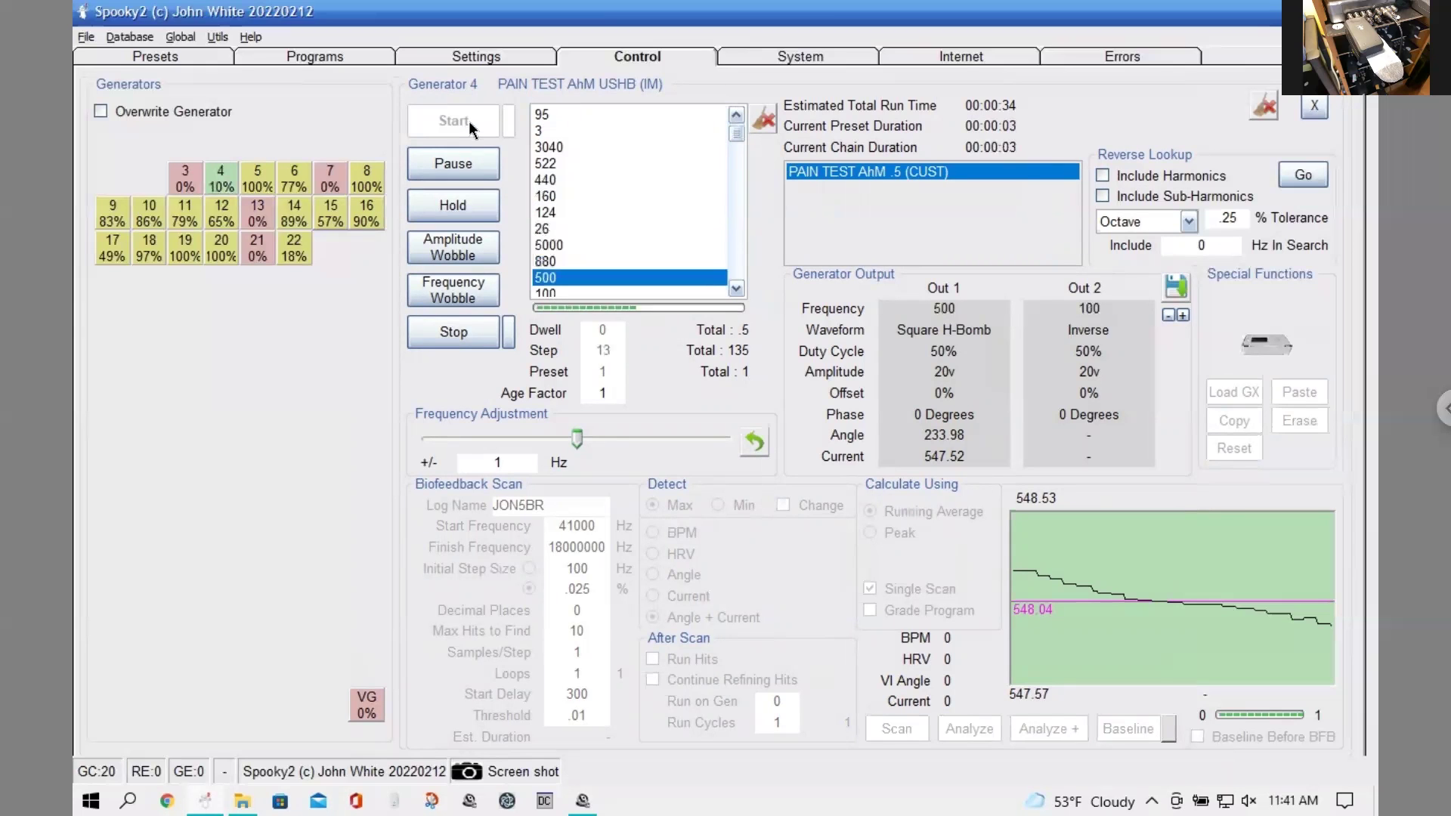
click(189, 38)
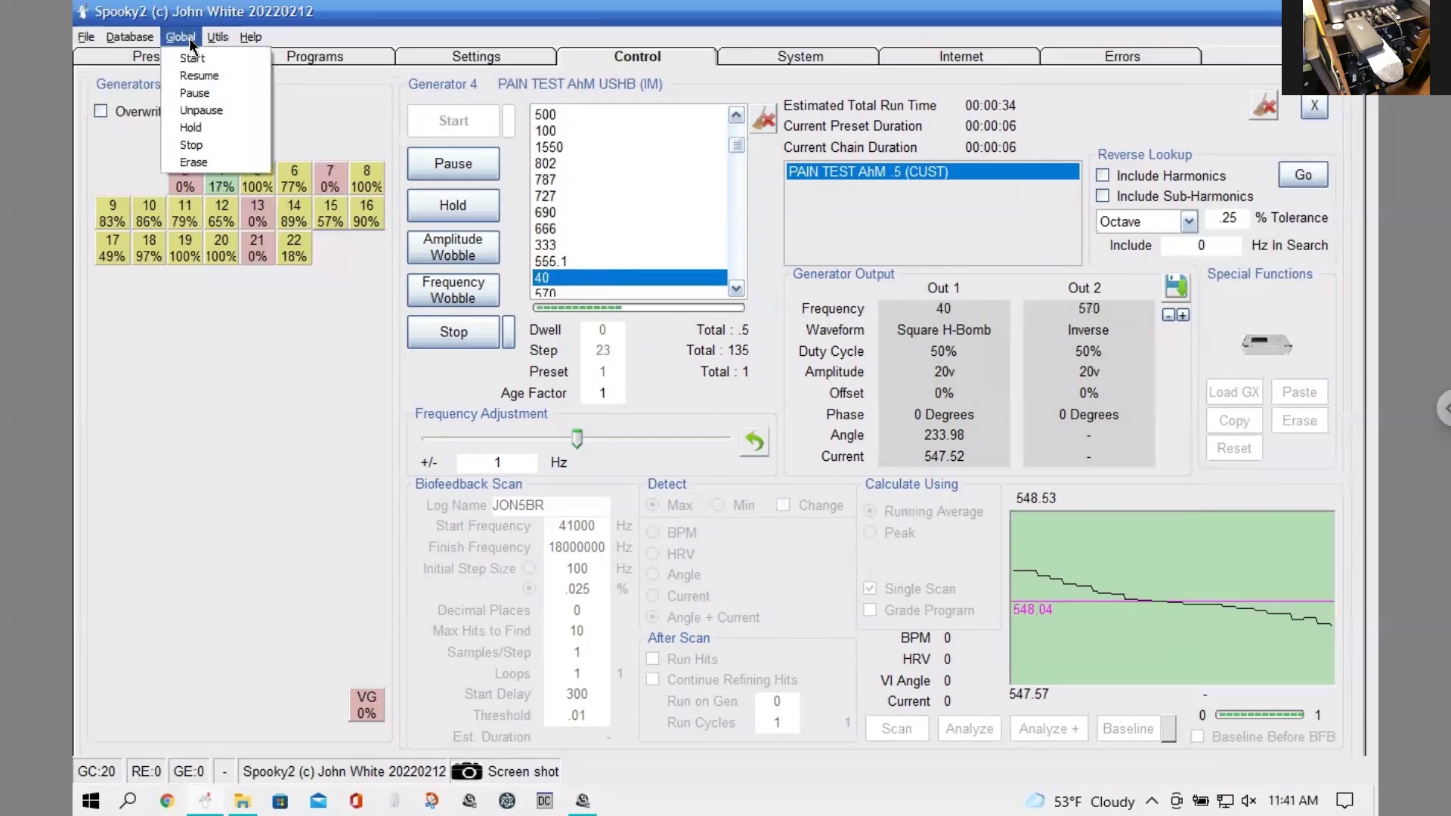
click(196, 114)
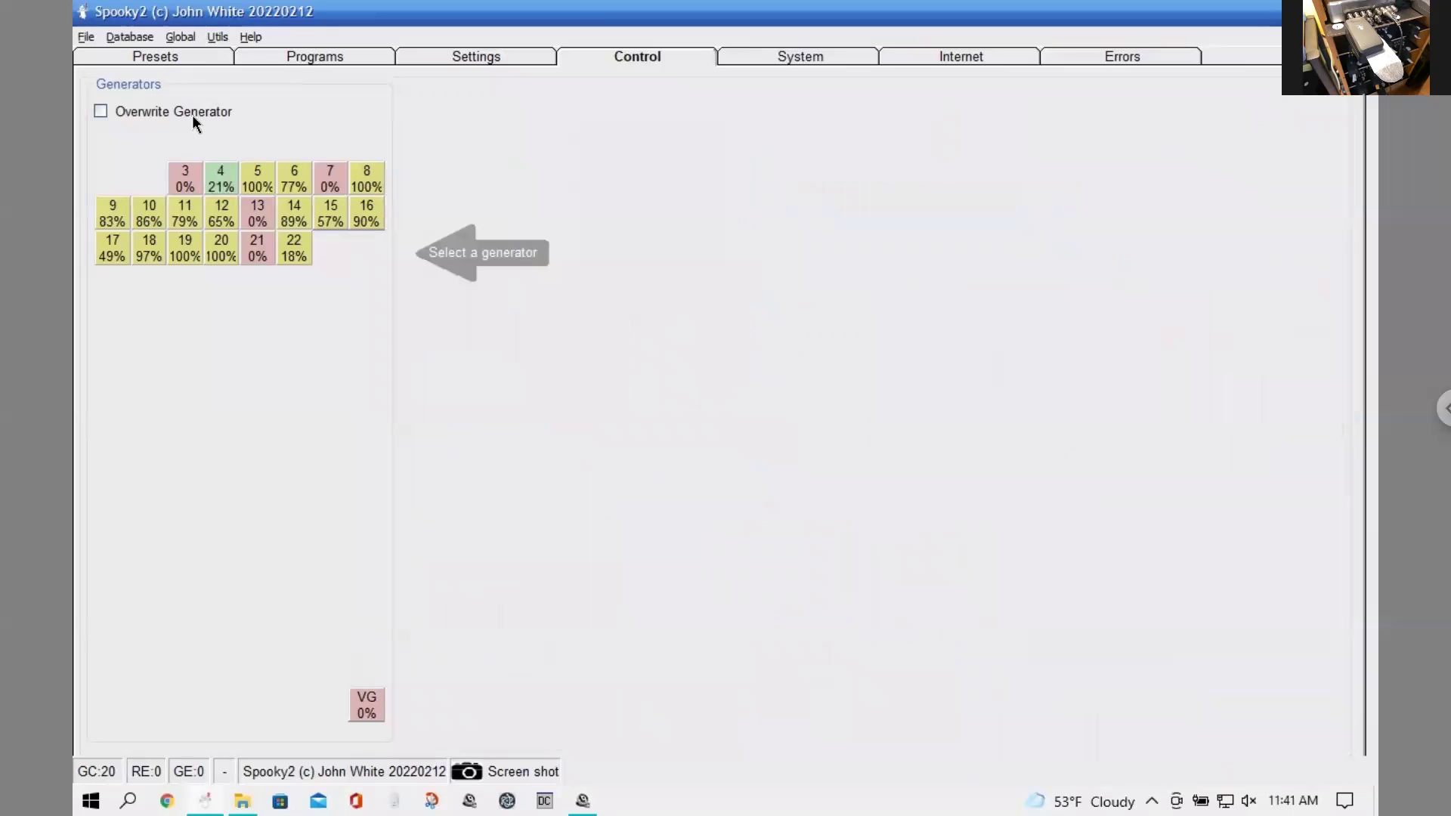
- Reselect generator 4 to watch its frequency run, and stop its PAIN TEST AhM USHB (IM) preset
click(216, 180)
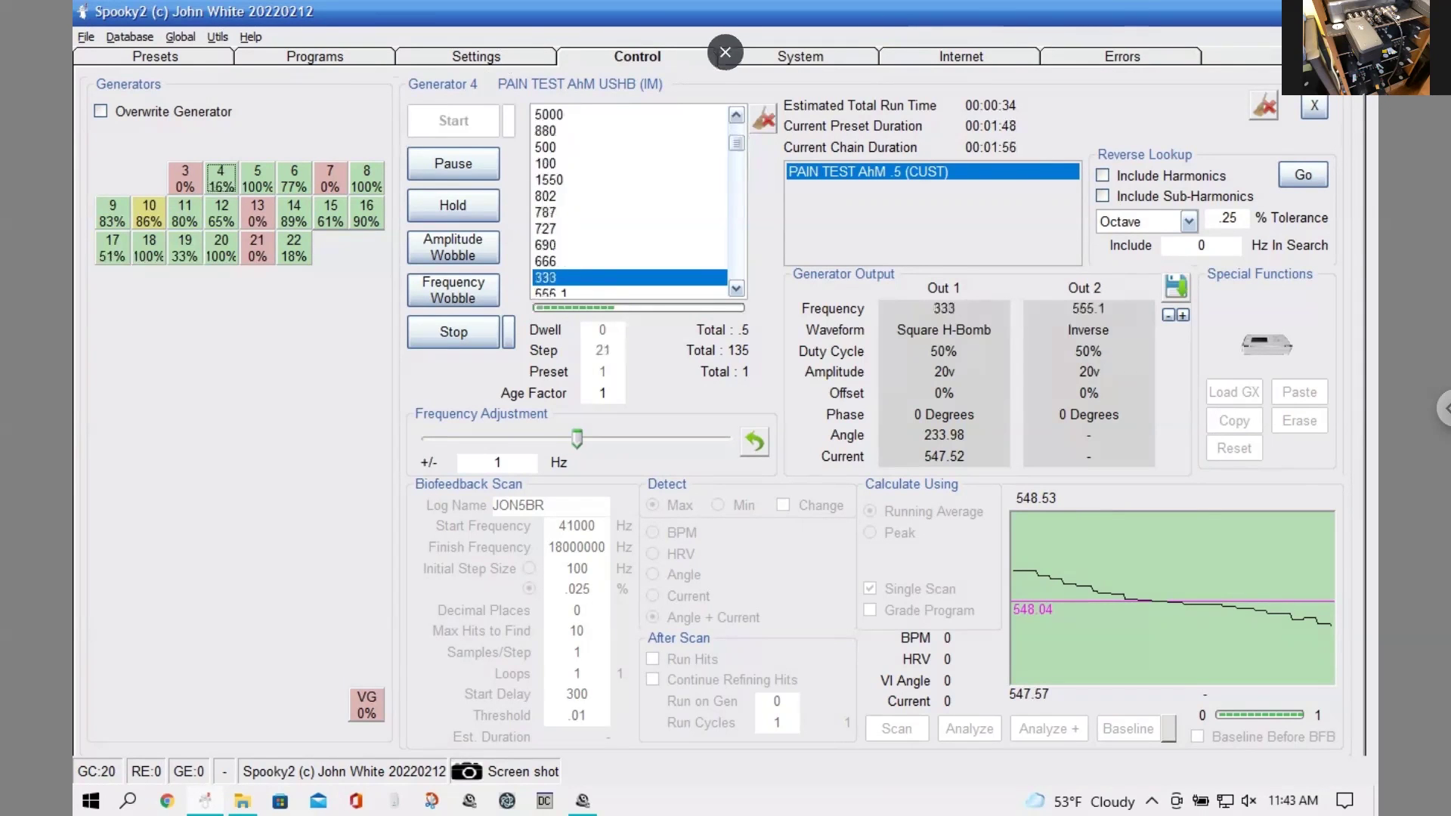
key(alt+Tab)
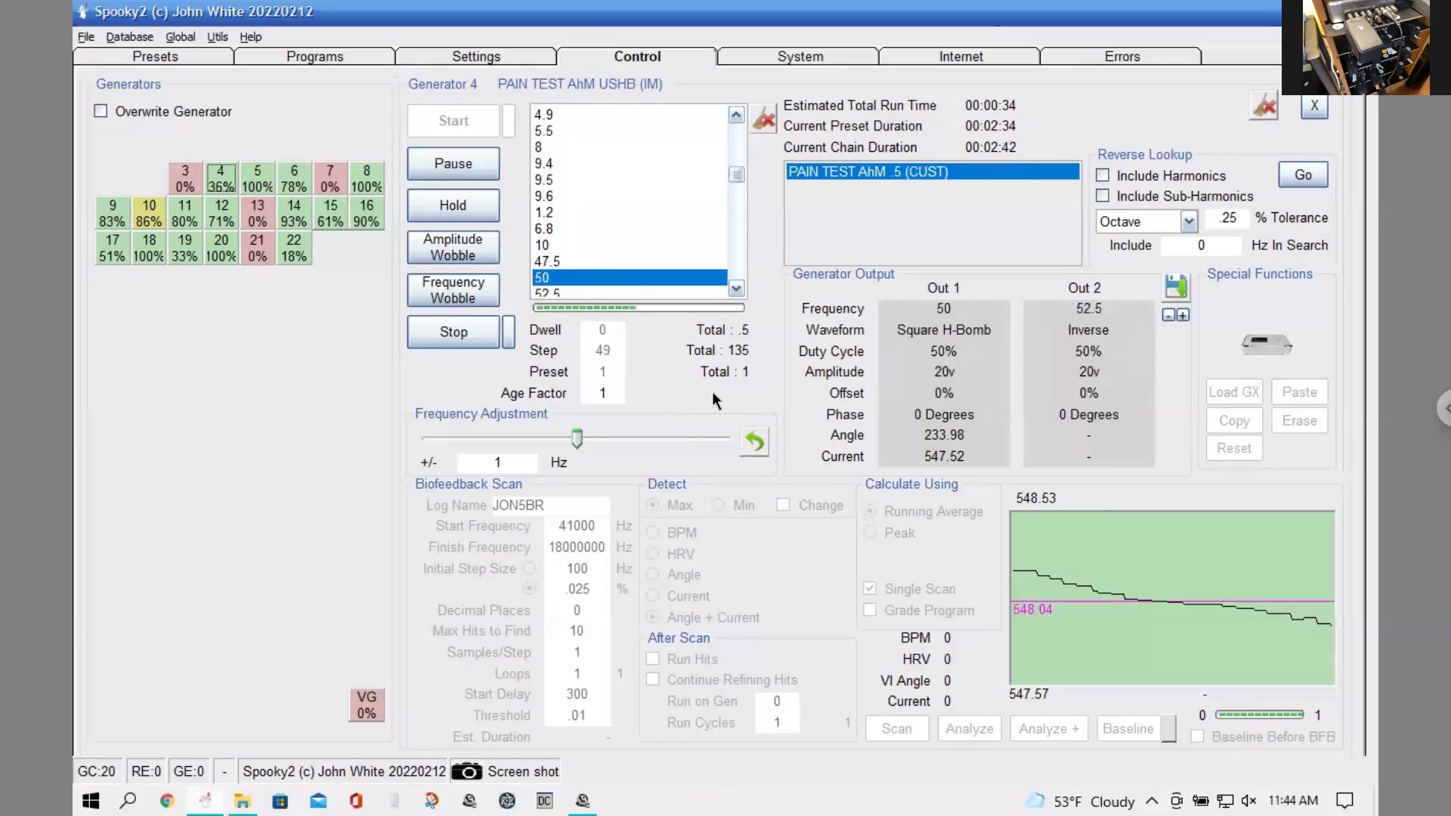
click(458, 336)
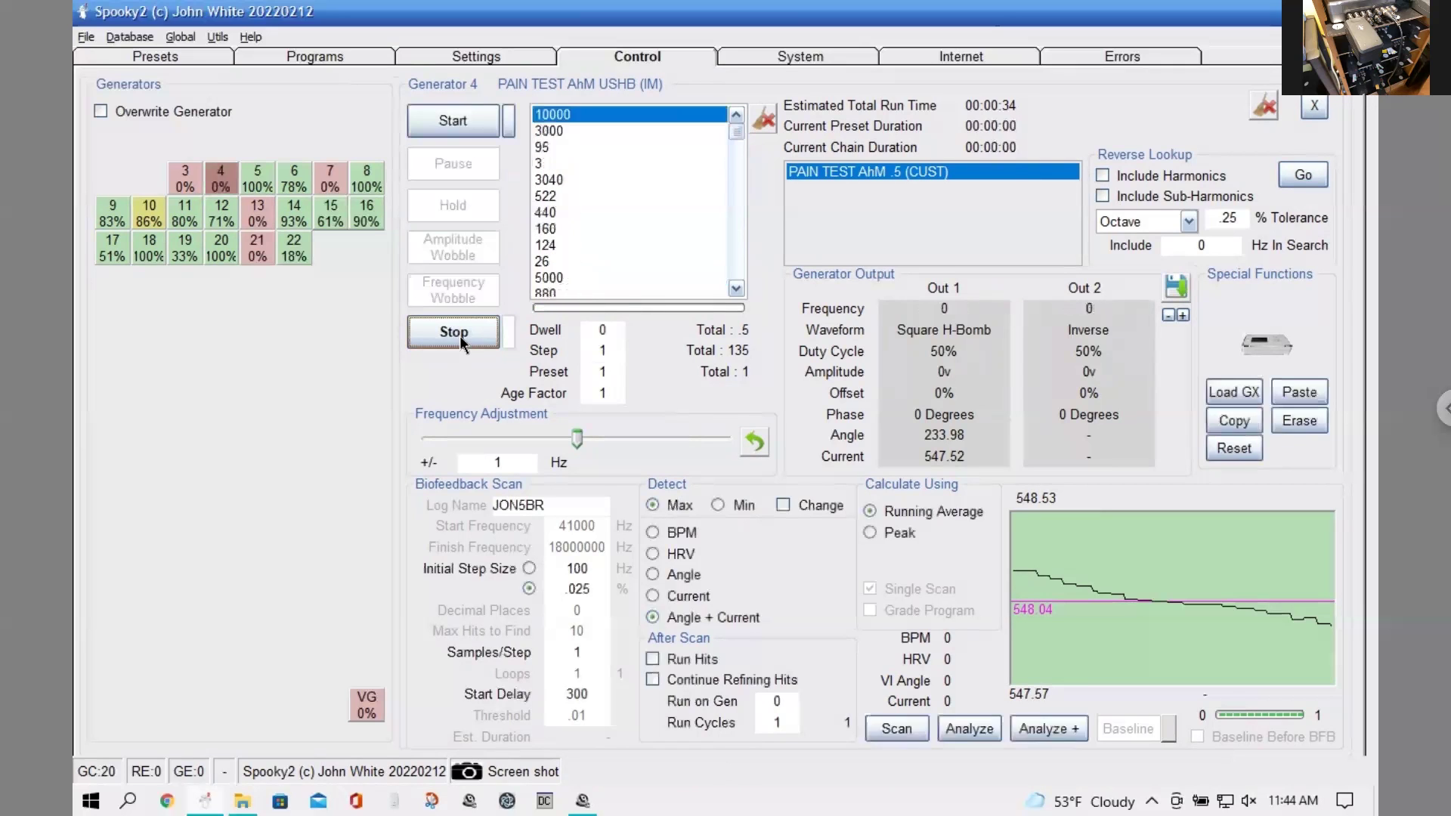